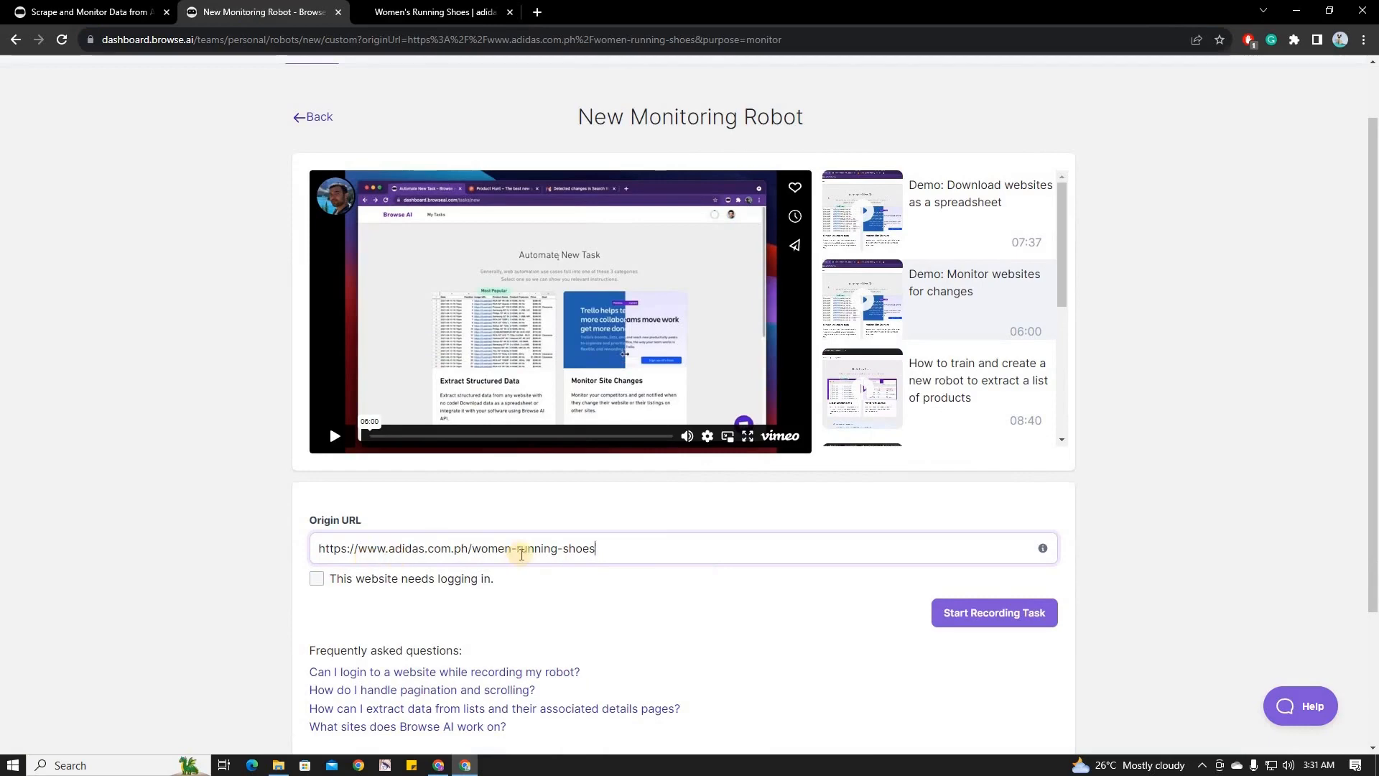
# - Start recording the monitoring task for the women's running shoes page and choose the product grid as the list to capture
pyautogui.click(994, 619)
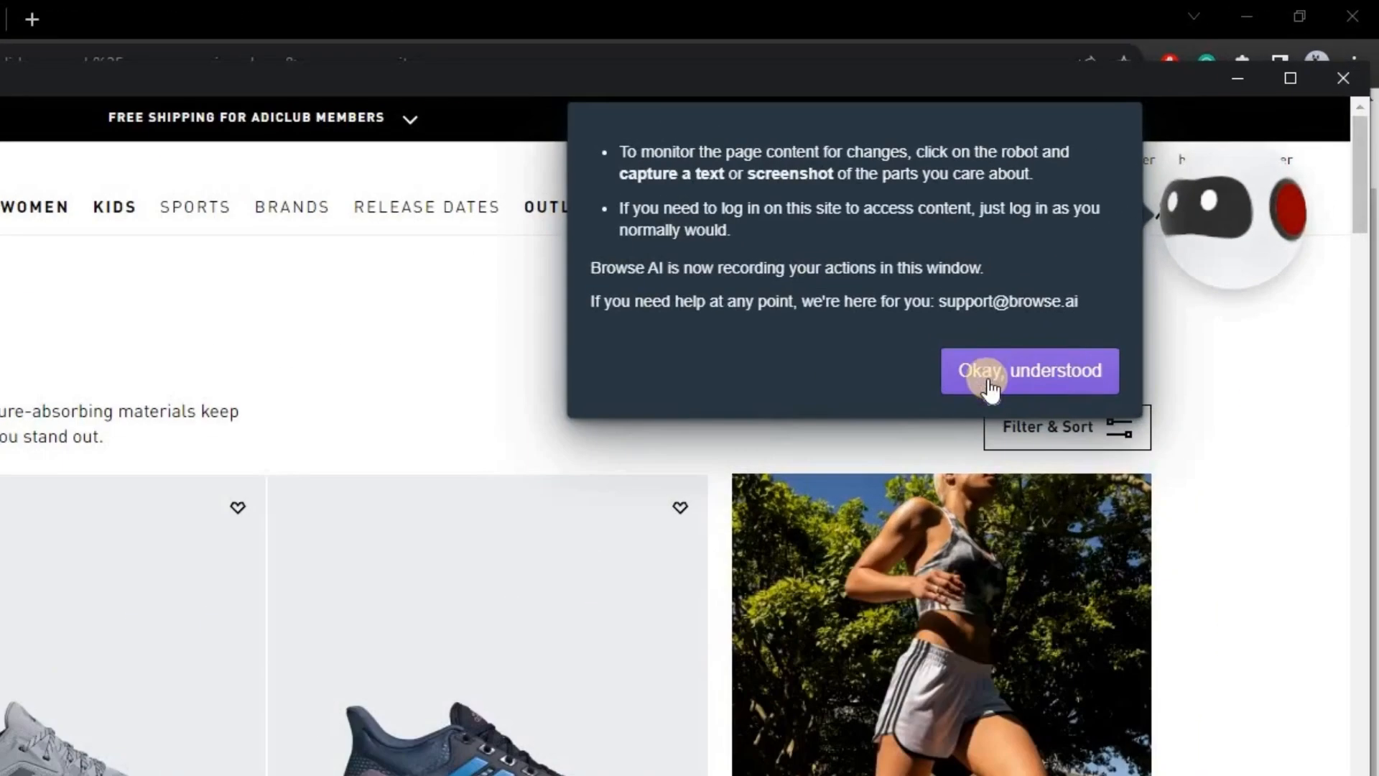
pyautogui.click(991, 377)
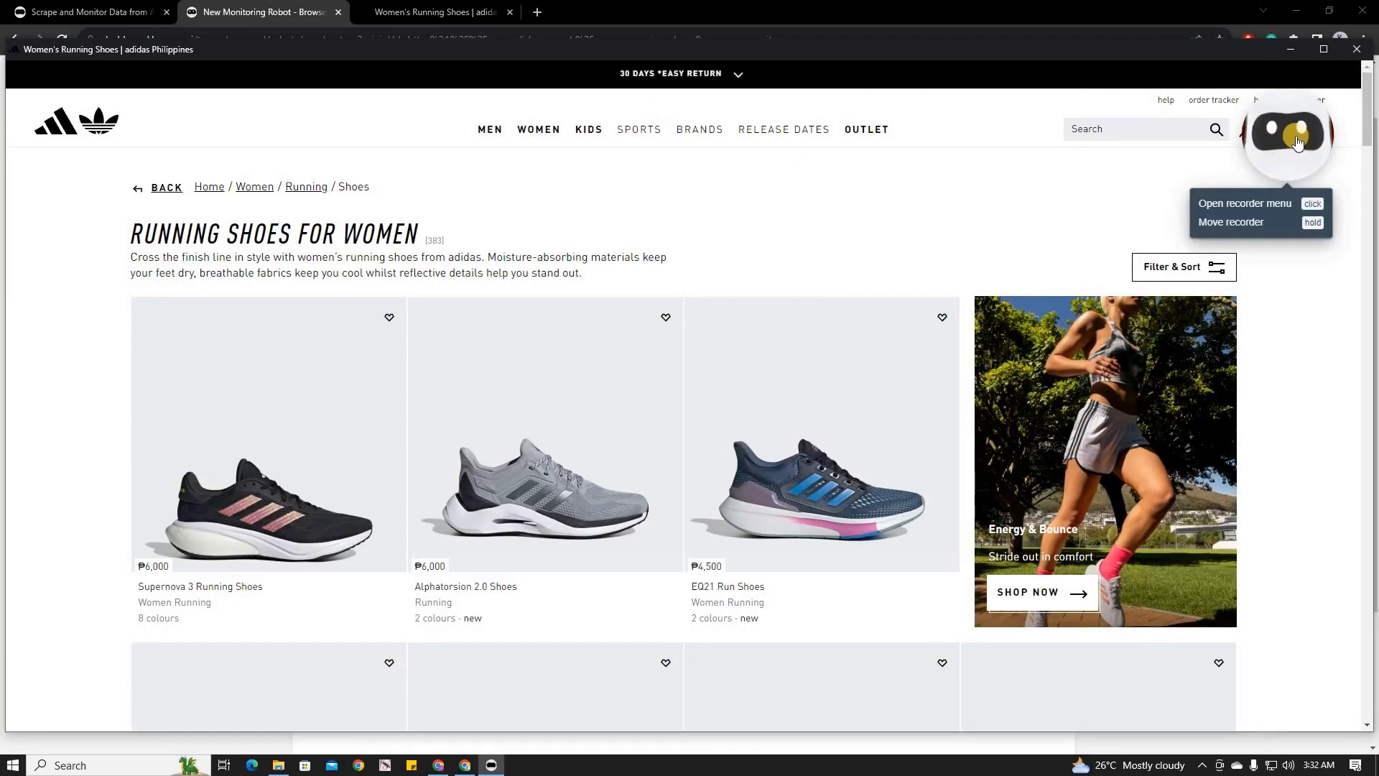
pyautogui.click(1281, 172)
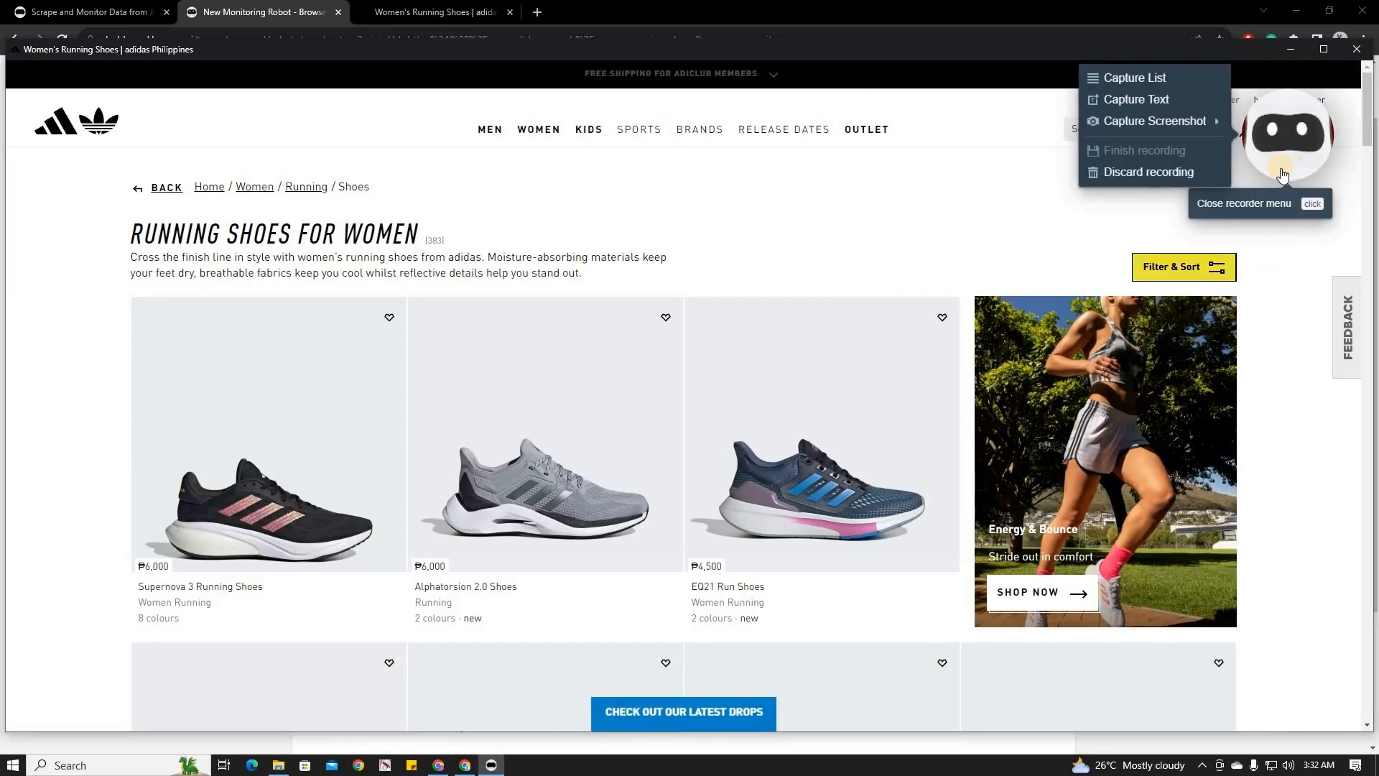
pyautogui.click(1133, 77)
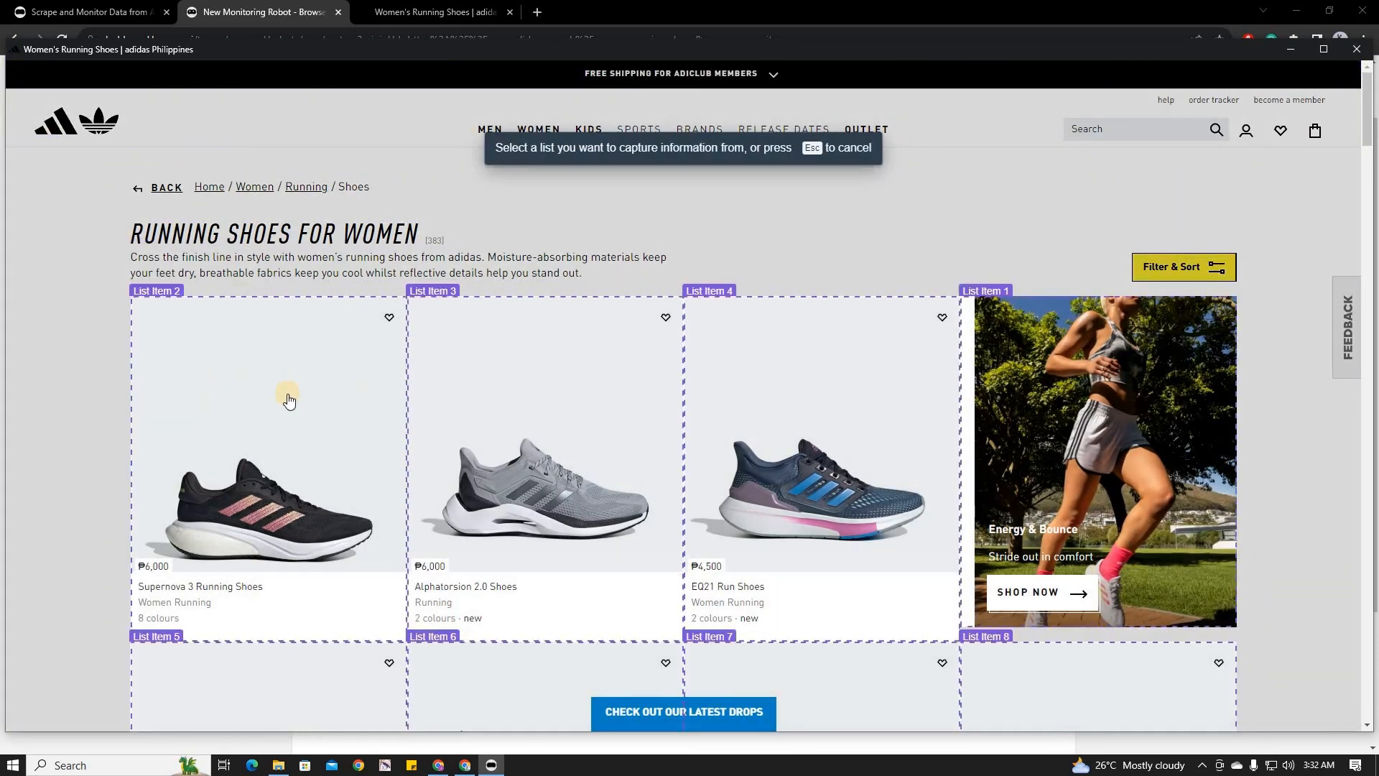
pyautogui.click(262, 414)
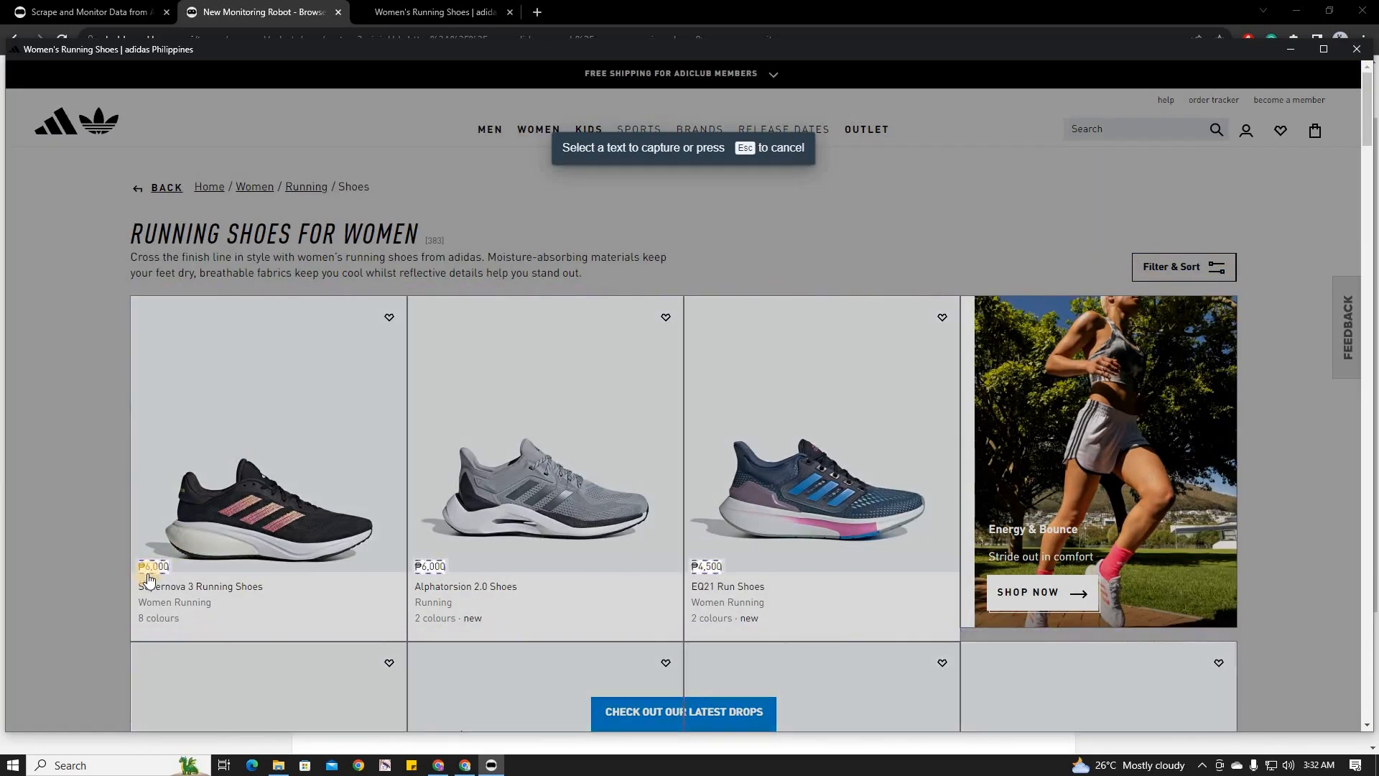
# - Select each product's price, name, category, colour count and "new" label as the texts to capture, and finish the selection
pyautogui.click(173, 586)
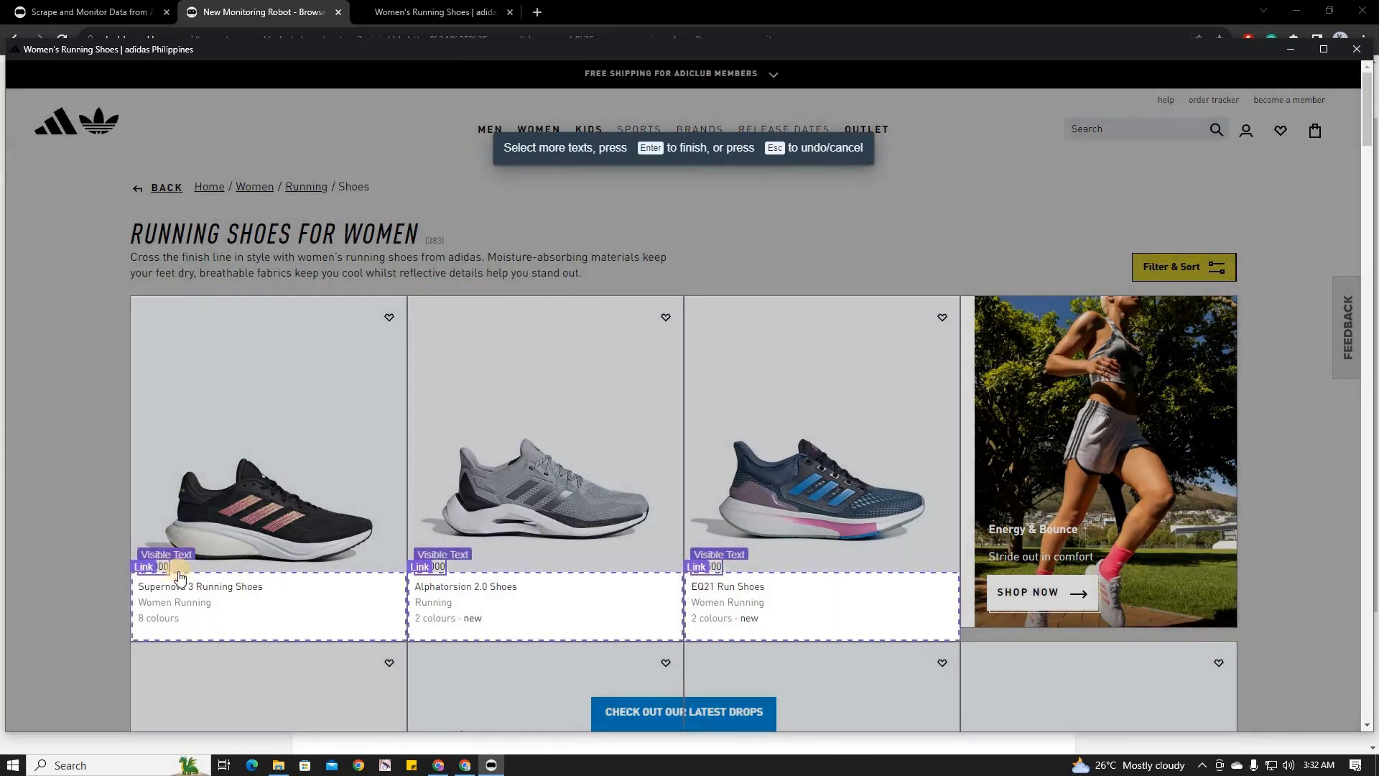
pyautogui.scroll(-1, 188, 528)
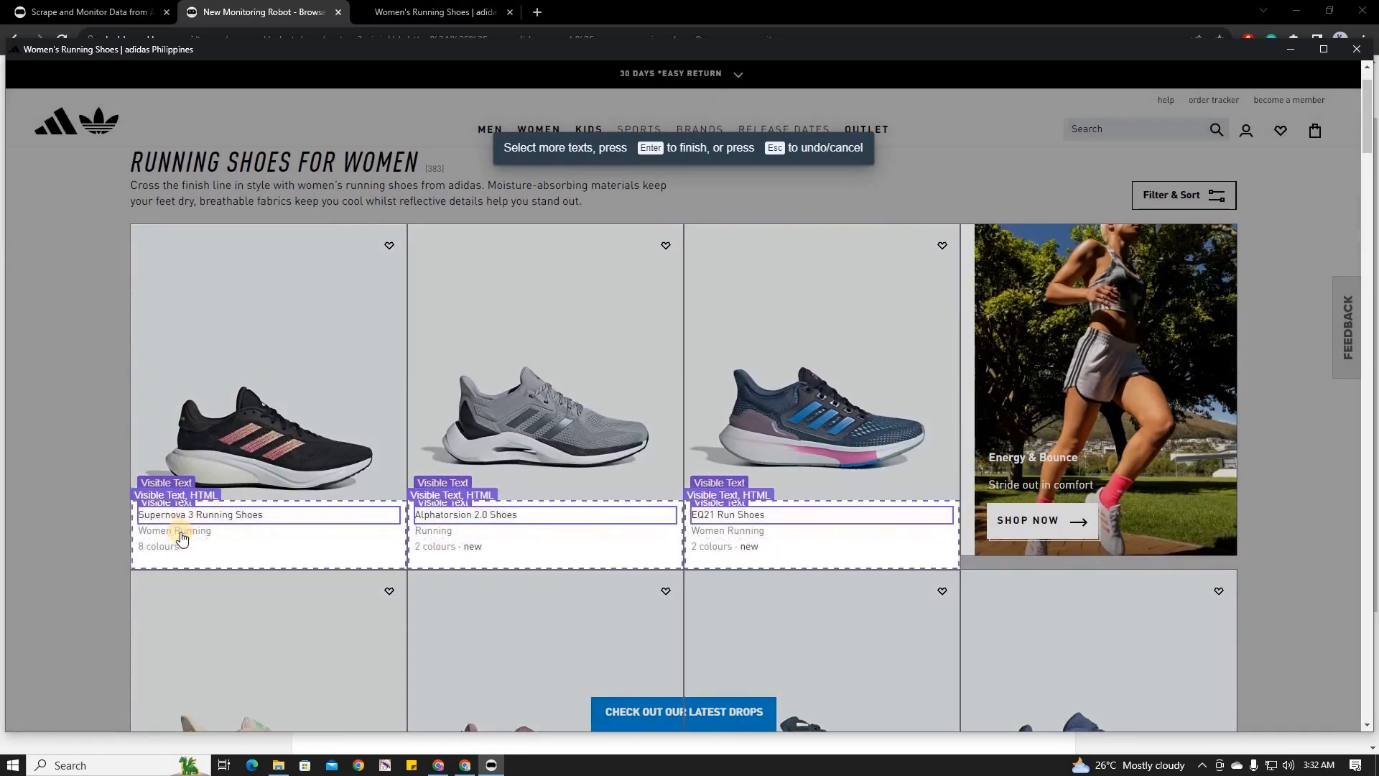
pyautogui.click(181, 536)
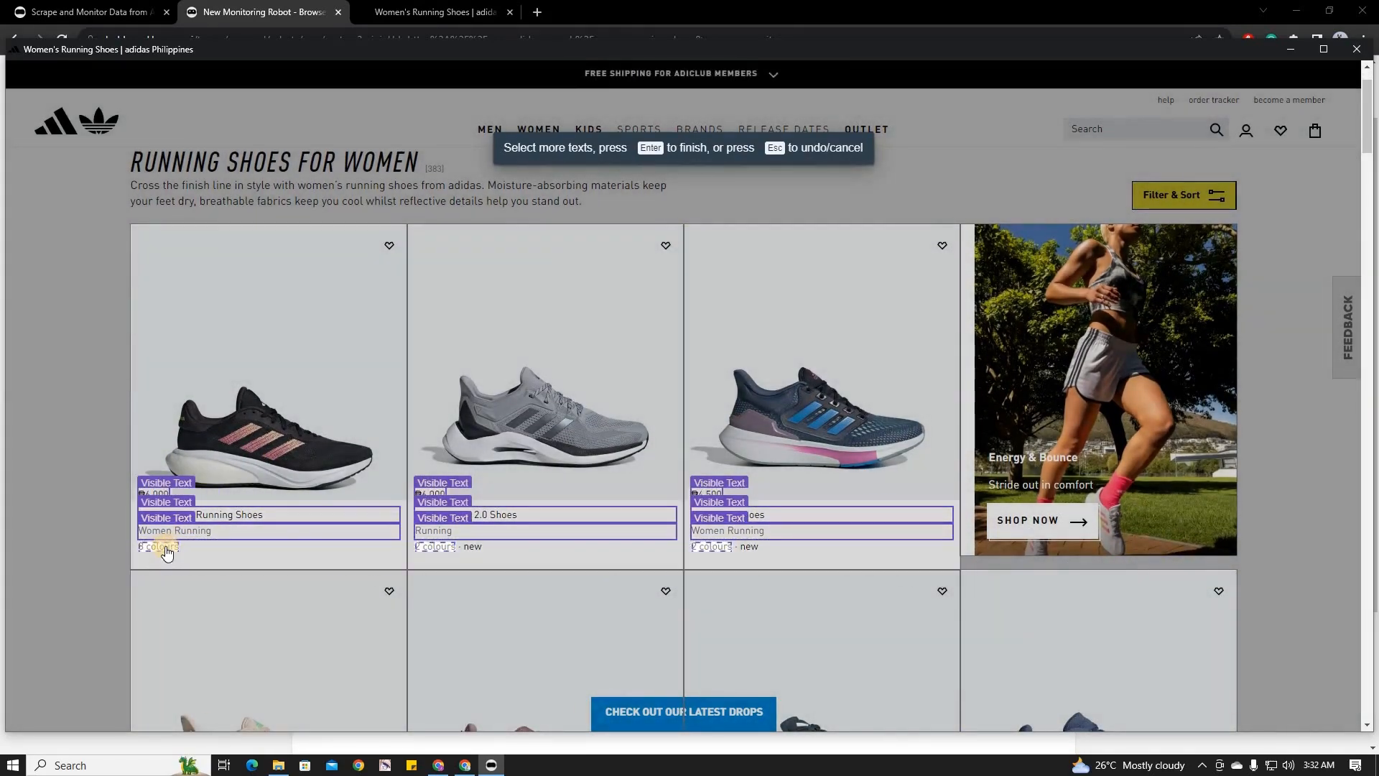
pyautogui.click(167, 549)
pyautogui.scroll(-7, 180, 575)
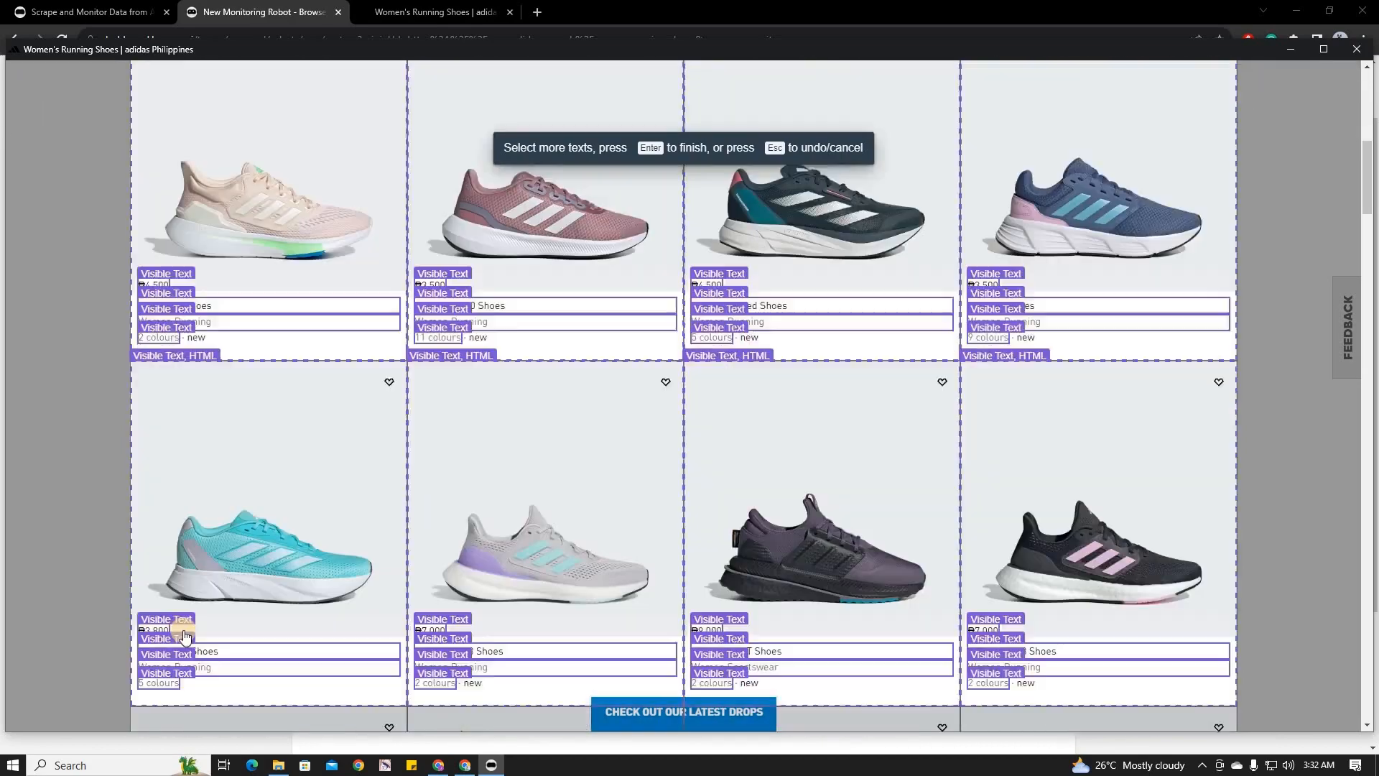
pyautogui.scroll(7, 299, 440)
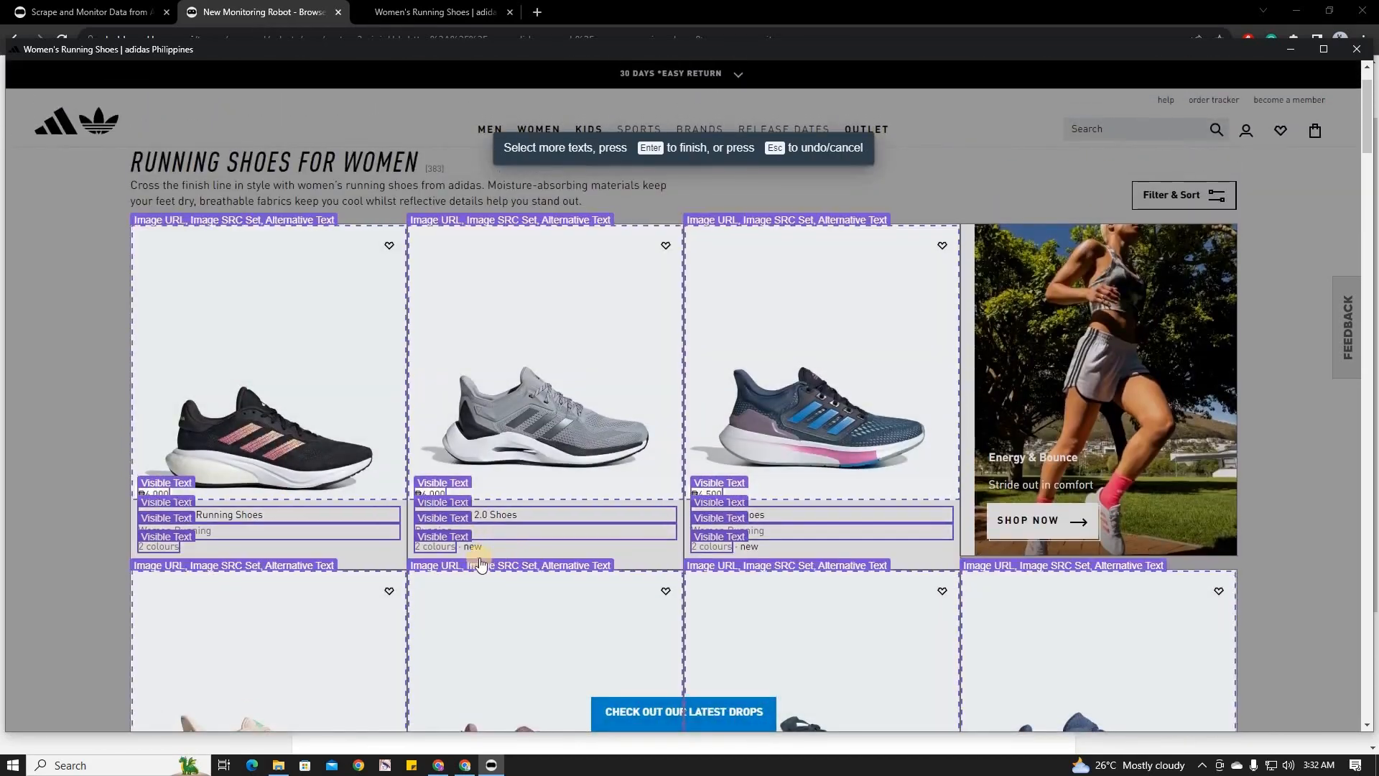
pyautogui.click(473, 550)
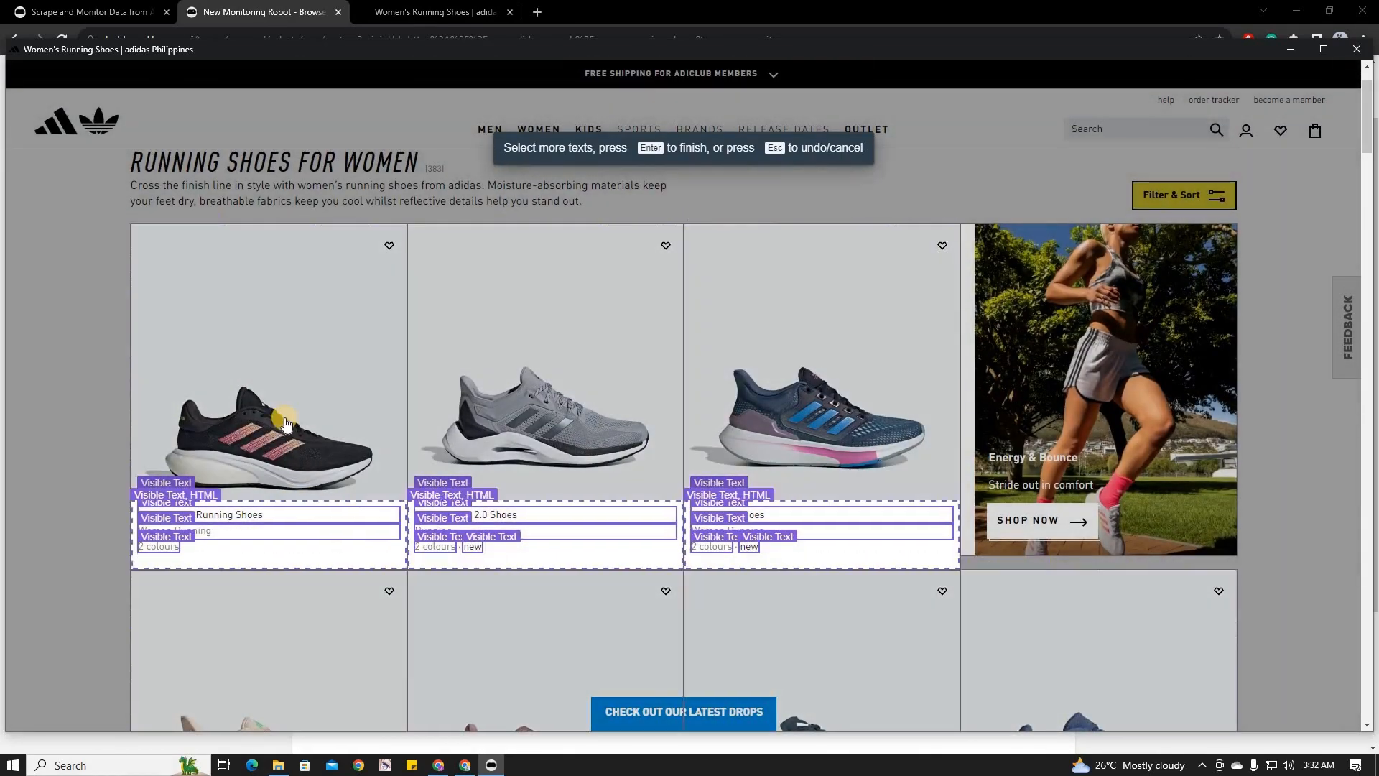
pyautogui.click(285, 422)
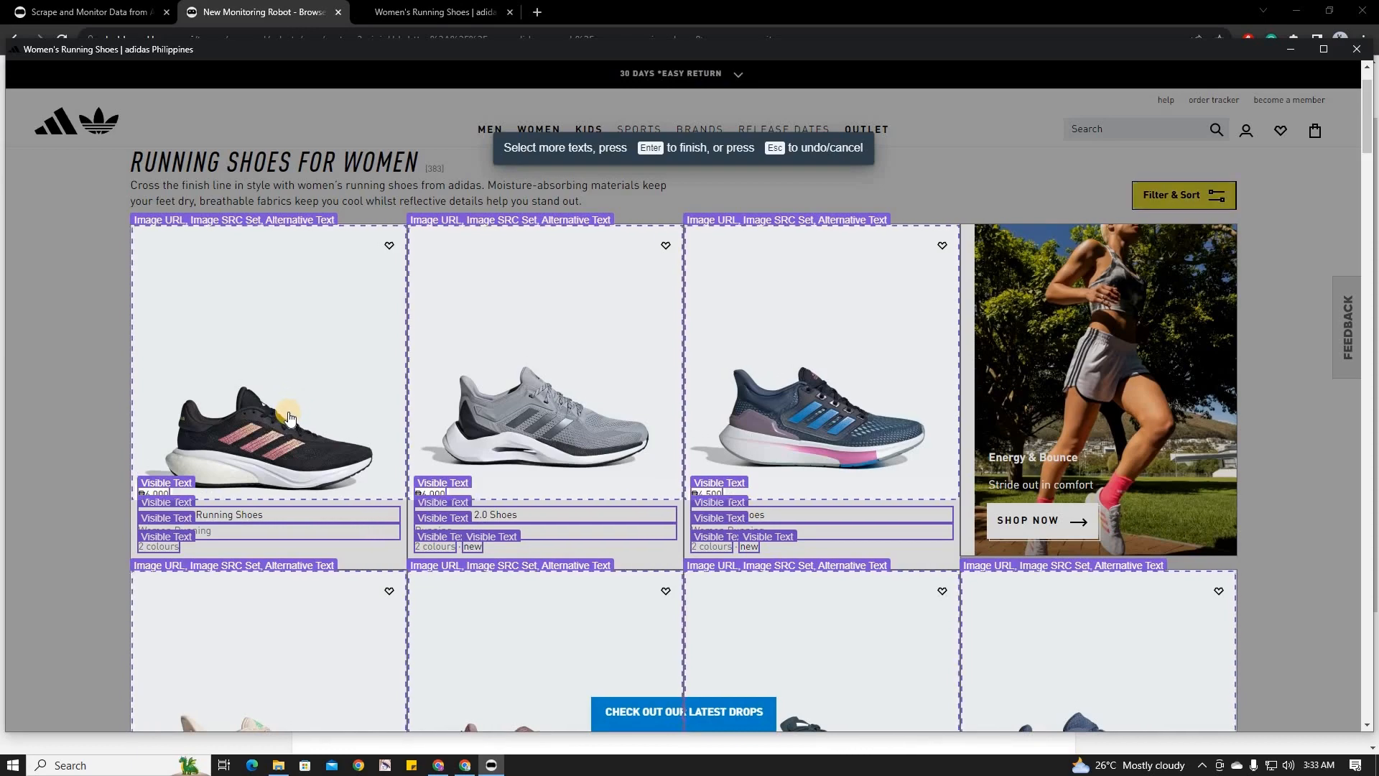
pyautogui.press('Return')
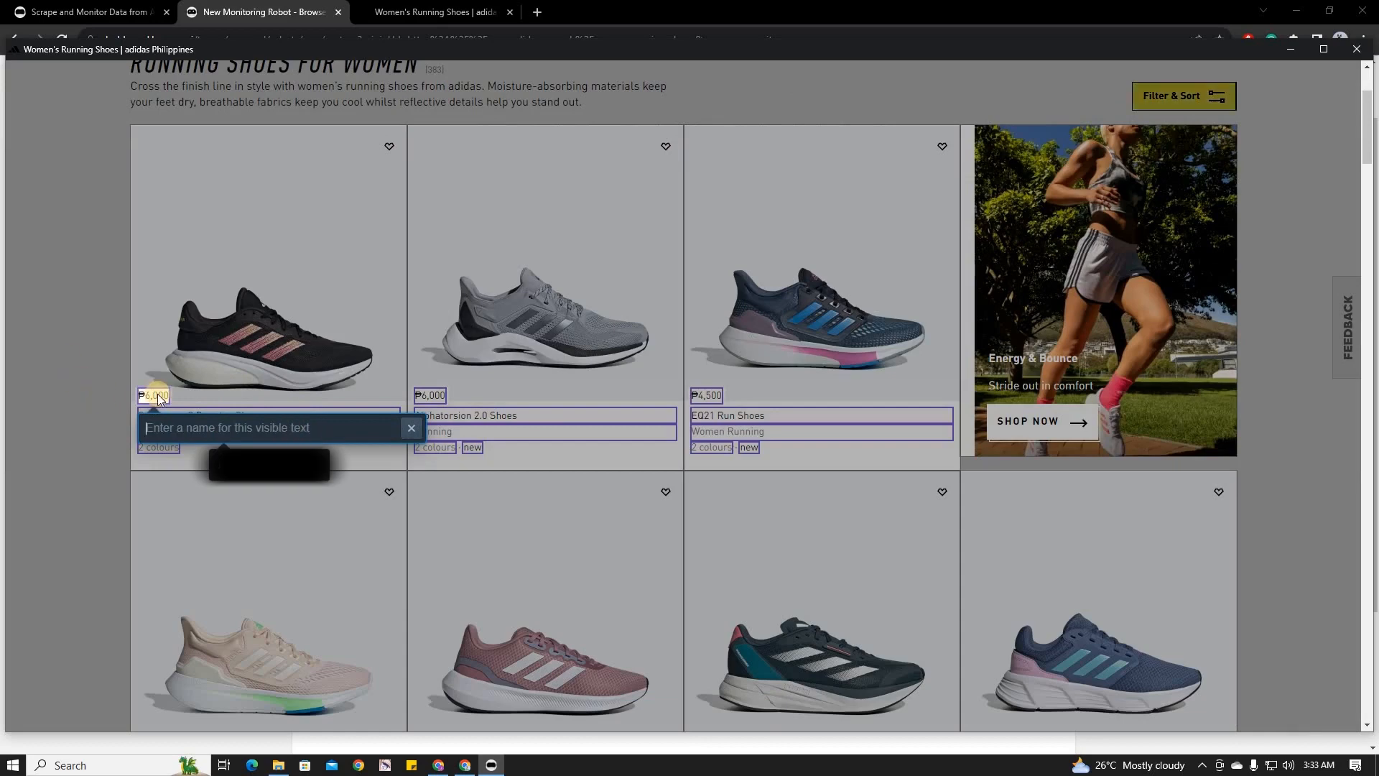
# - Name the captured text fields Price, name, kind, colors and new
pyautogui.write('Price')
pyautogui.click(378, 428)
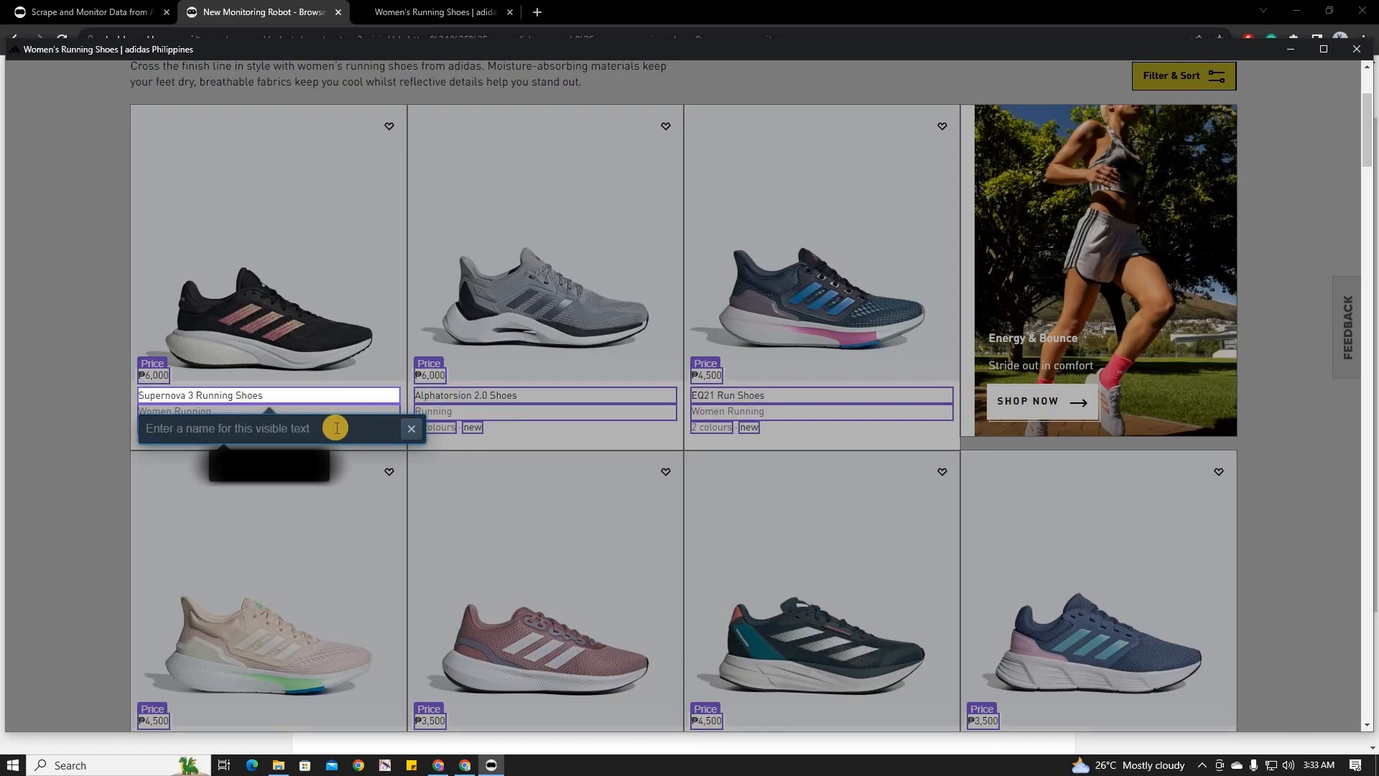
pyautogui.write('name')
pyautogui.click(379, 428)
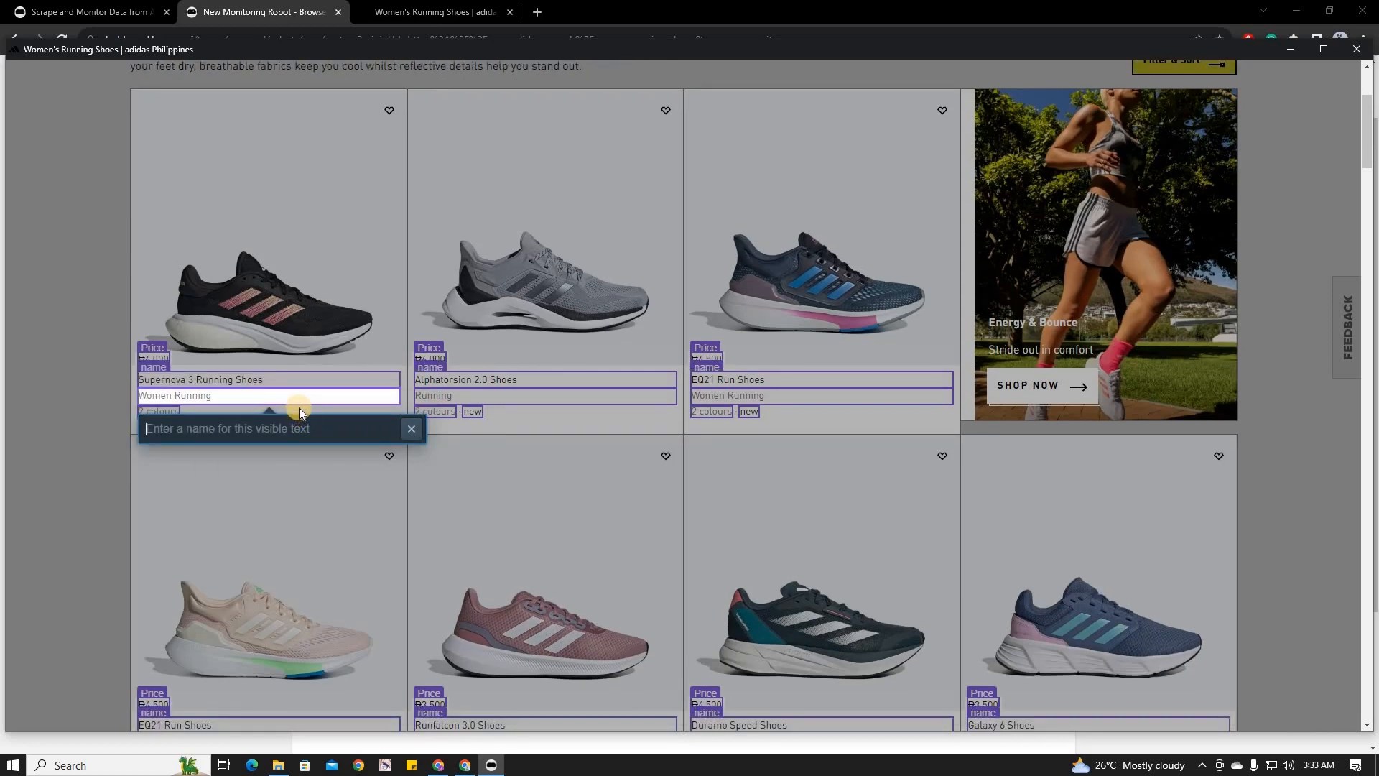
pyautogui.write('kind')
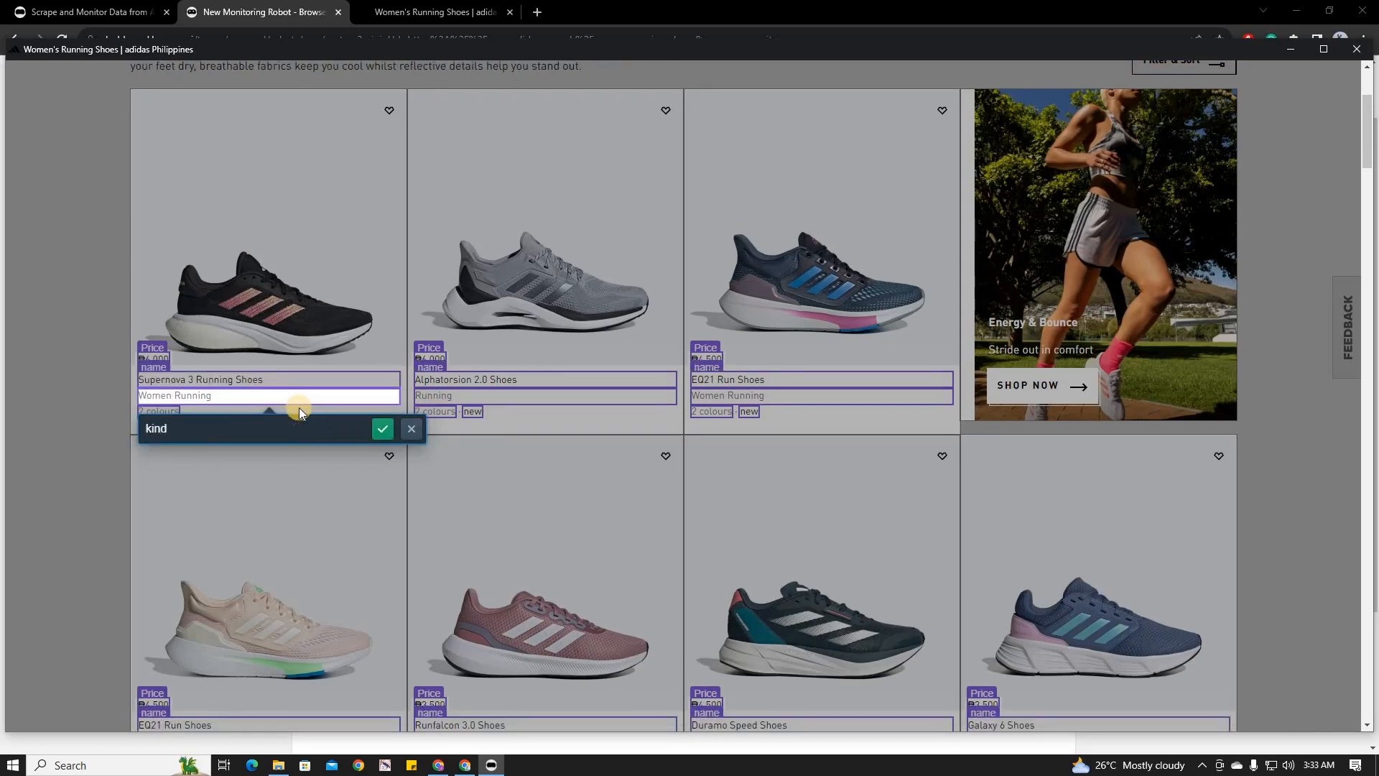
pyautogui.press('Return')
pyautogui.write('color')
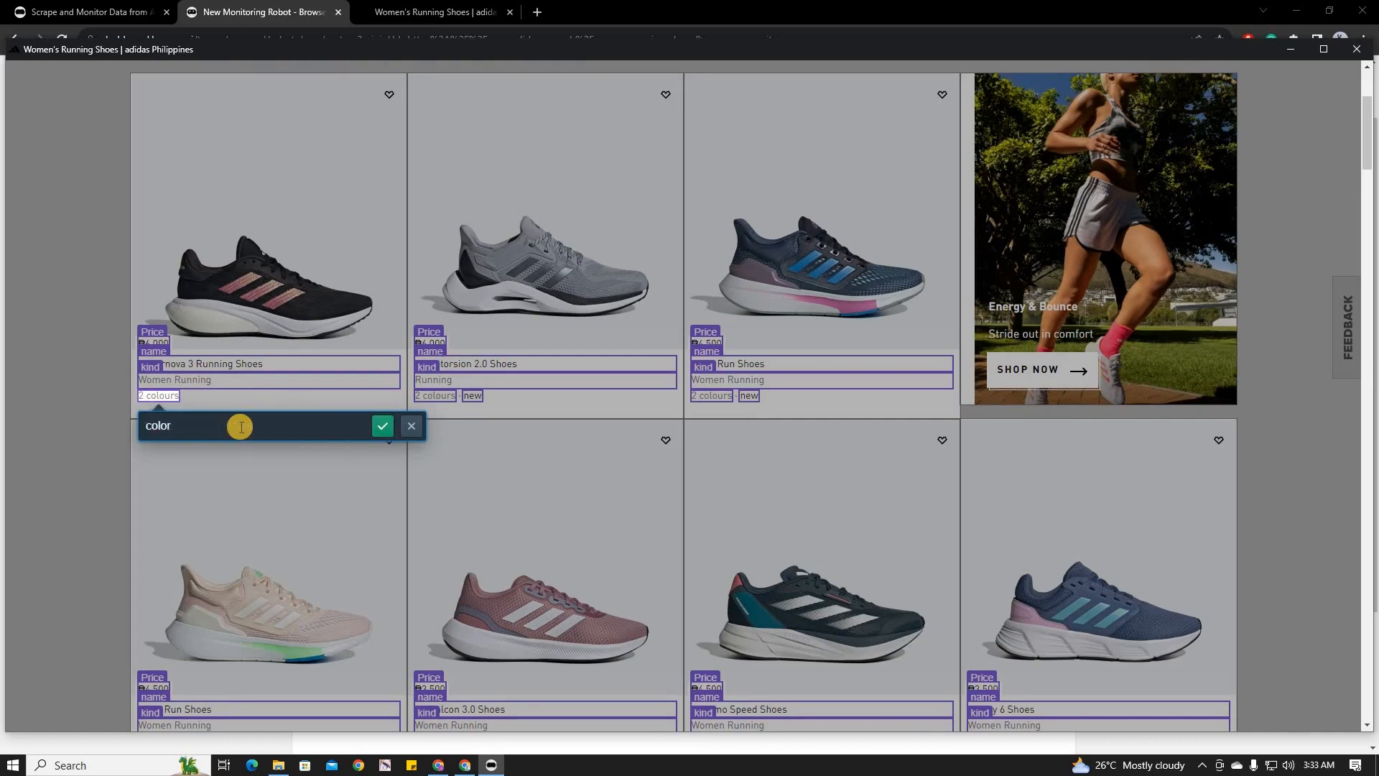
pyautogui.write('s')
pyautogui.press('Return')
pyautogui.write('new')
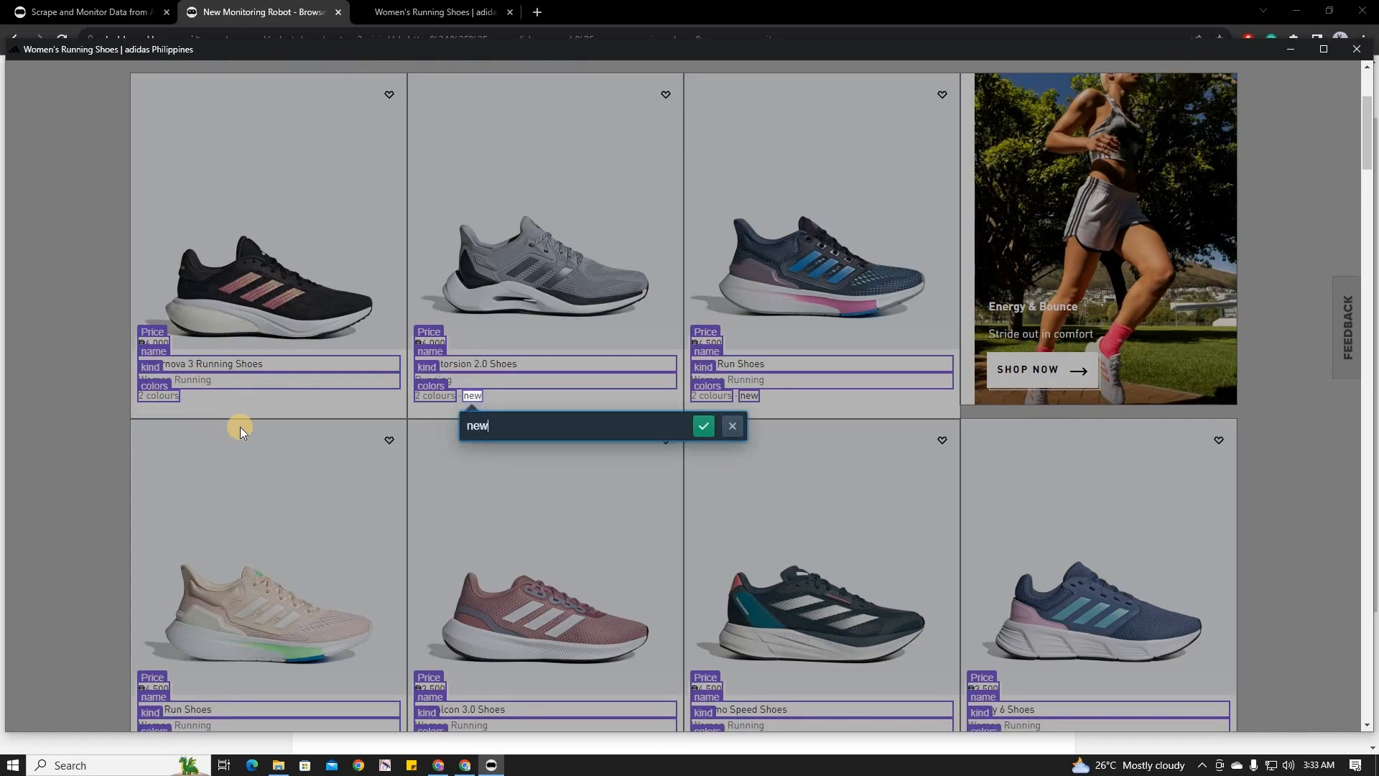
pyautogui.press('Return')
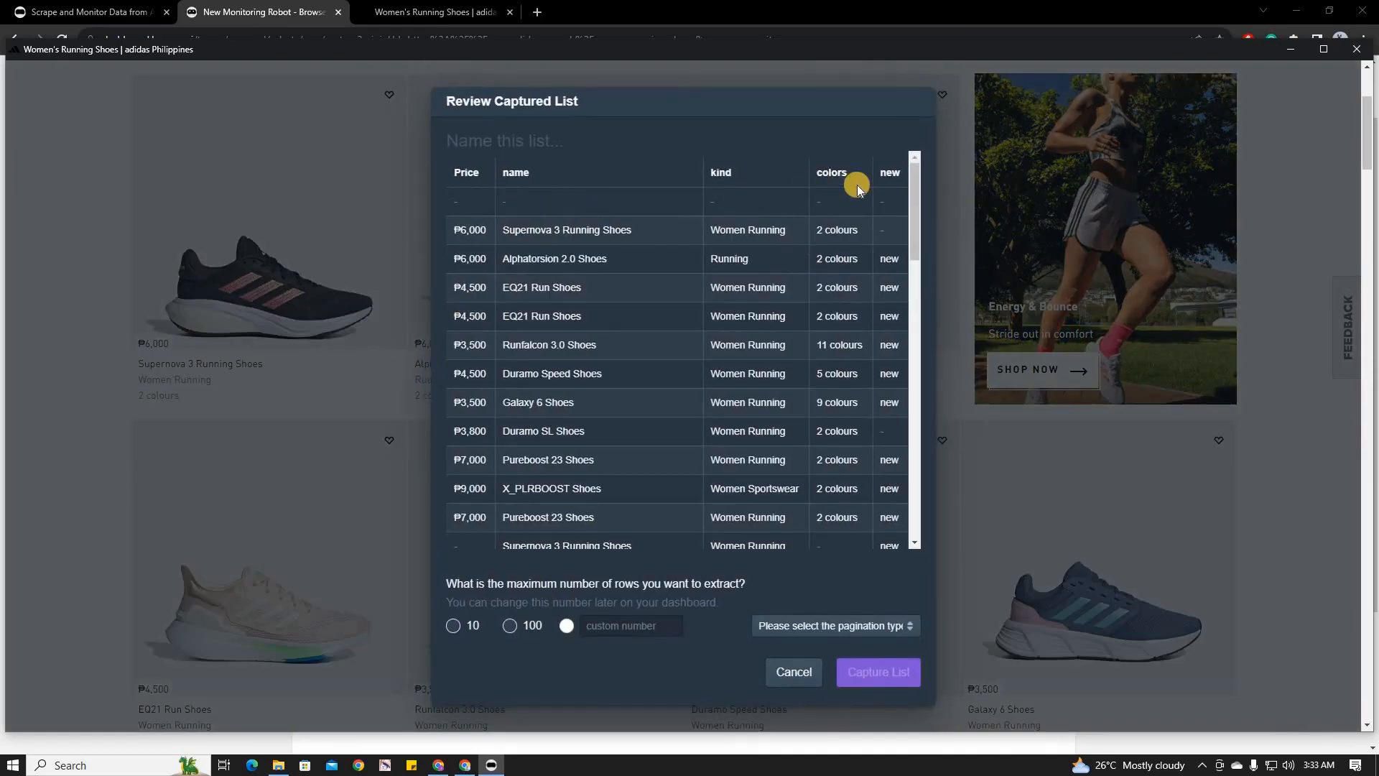
# - Review the captured rows and name the list "Men's Shoes"
pyautogui.scroll(-5, 885, 192)
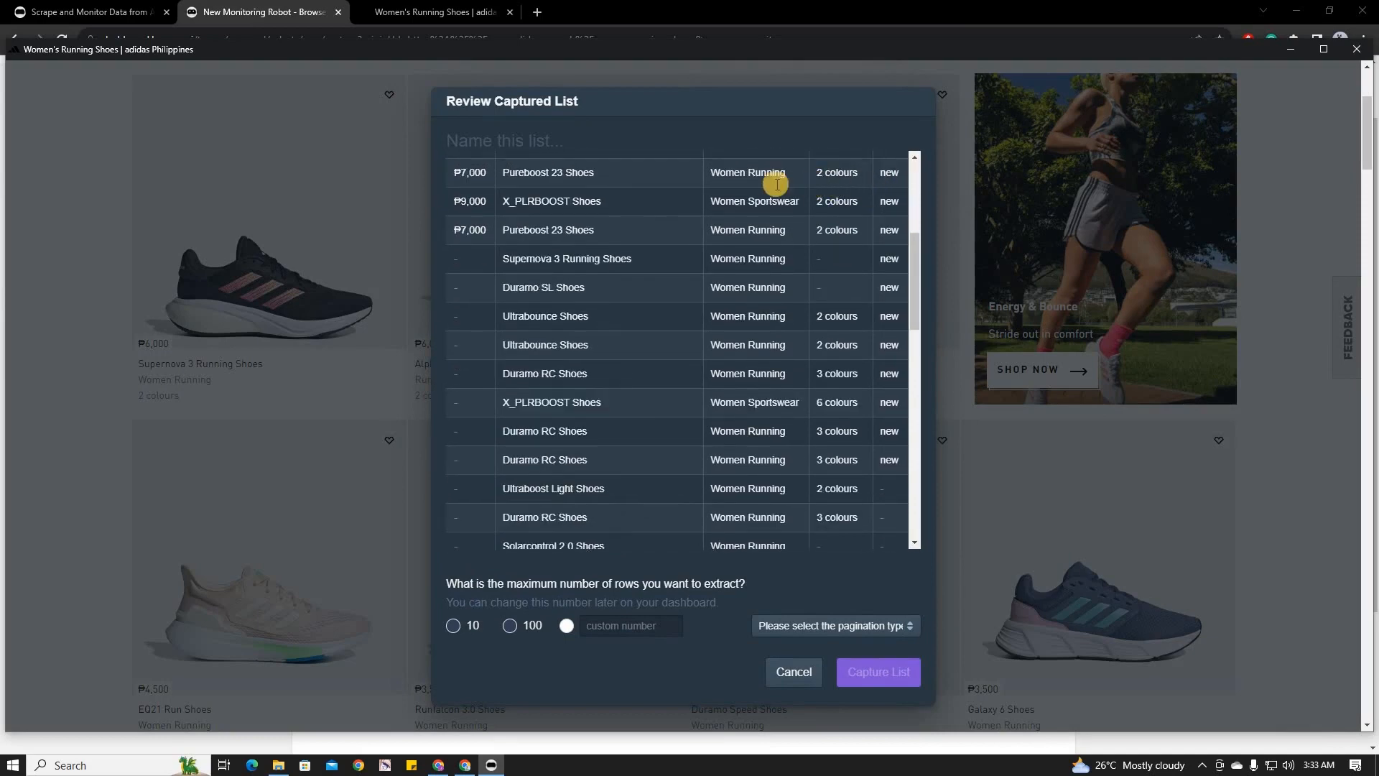
pyautogui.scroll(5, 775, 185)
pyautogui.scroll(1, 780, 278)
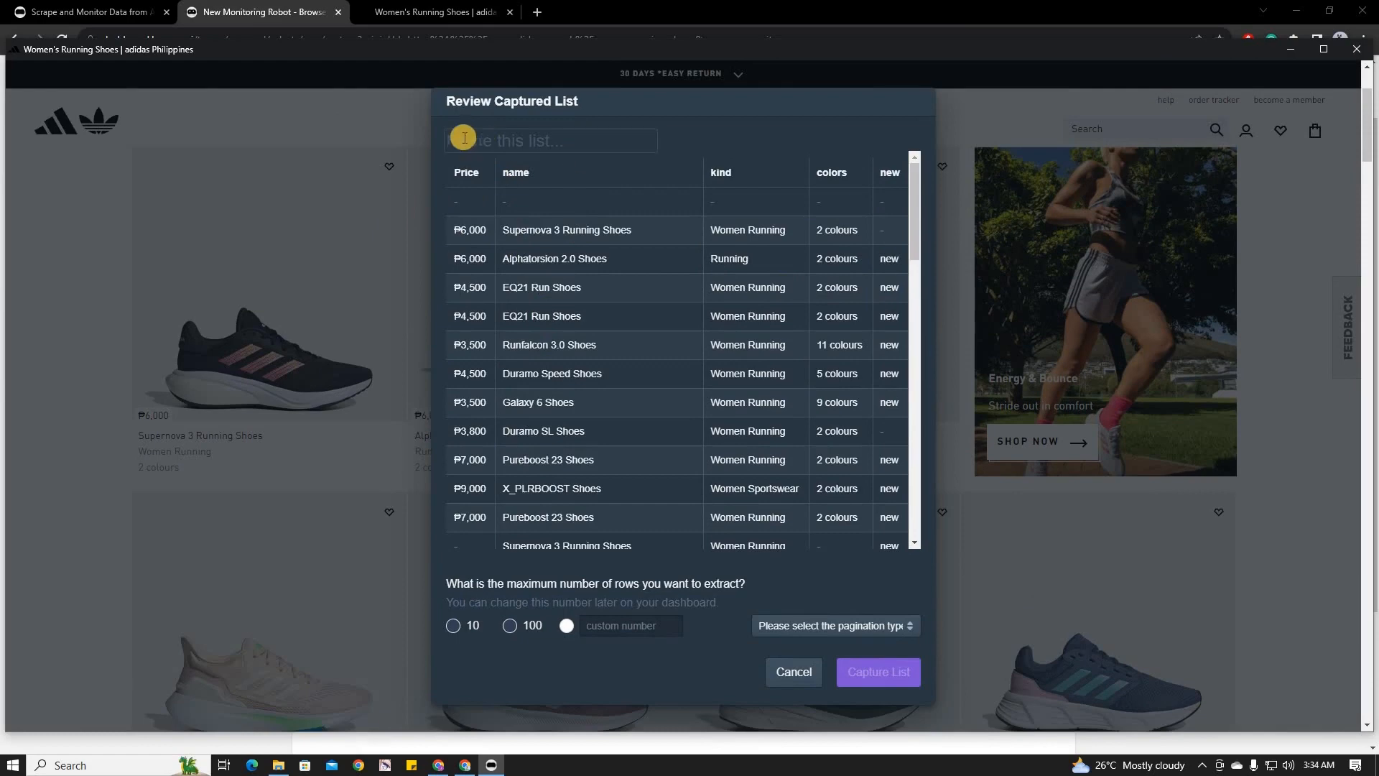
pyautogui.click(577, 149)
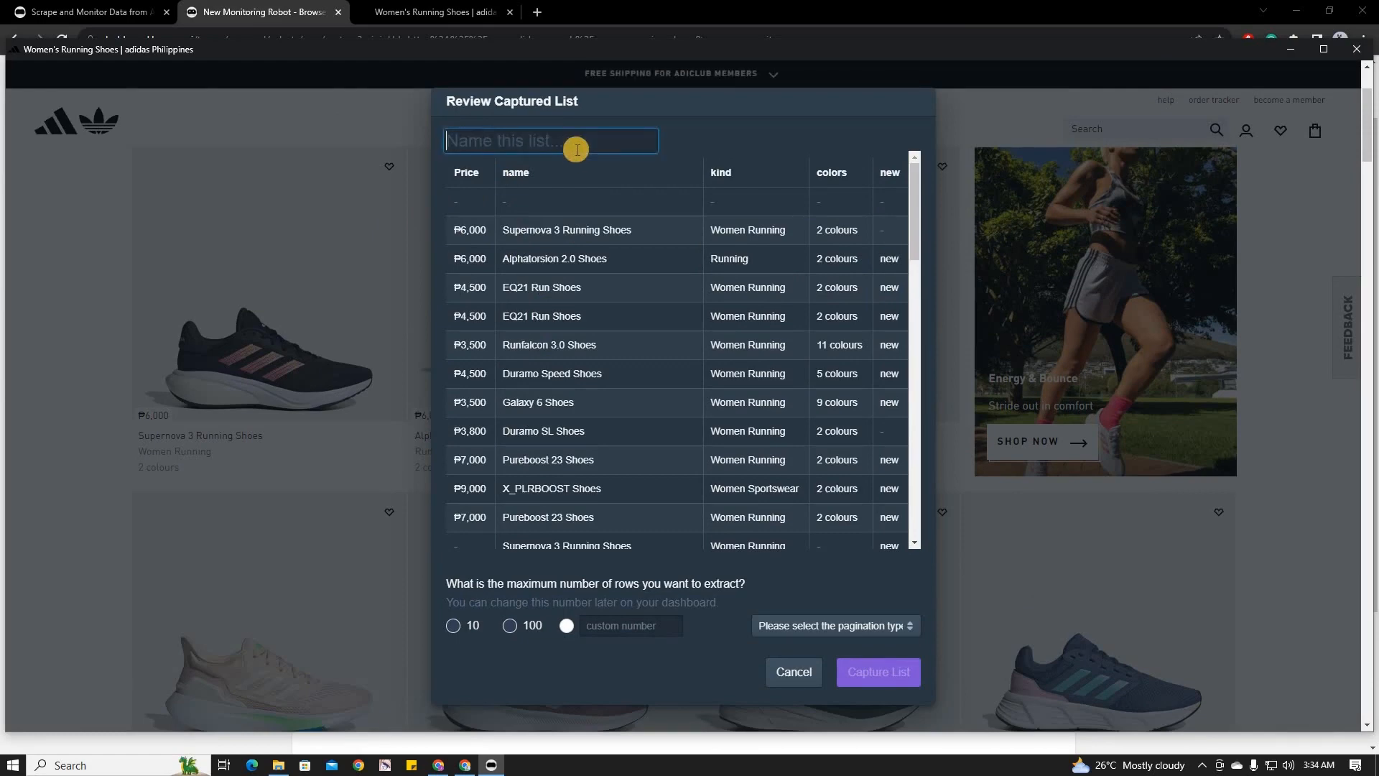
pyautogui.write('MEns')
pyautogui.press('BackSpace')
pyautogui.press('BackSpace')
pyautogui.press('BackSpace')
pyautogui.write('es')
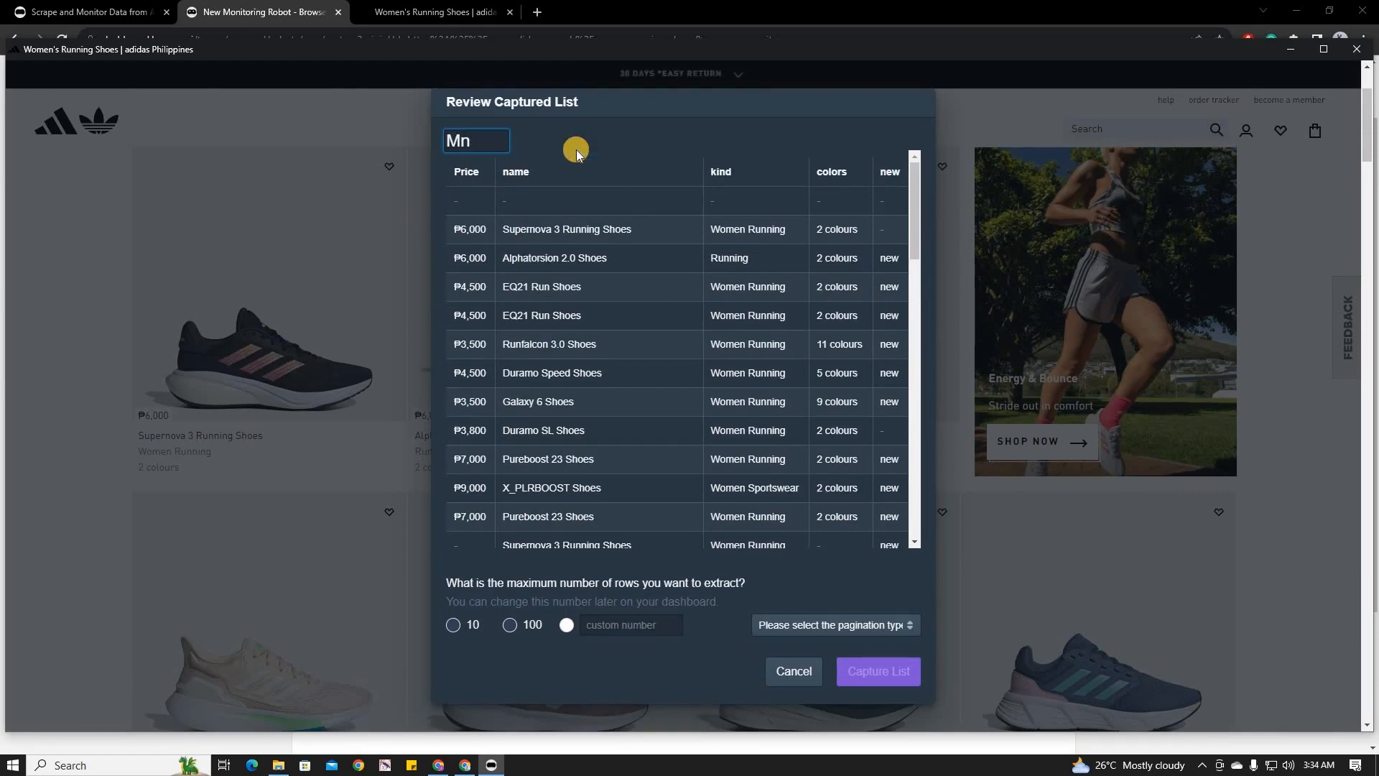
pyautogui.press('BackSpace')
pyautogui.write("n's Shoes")
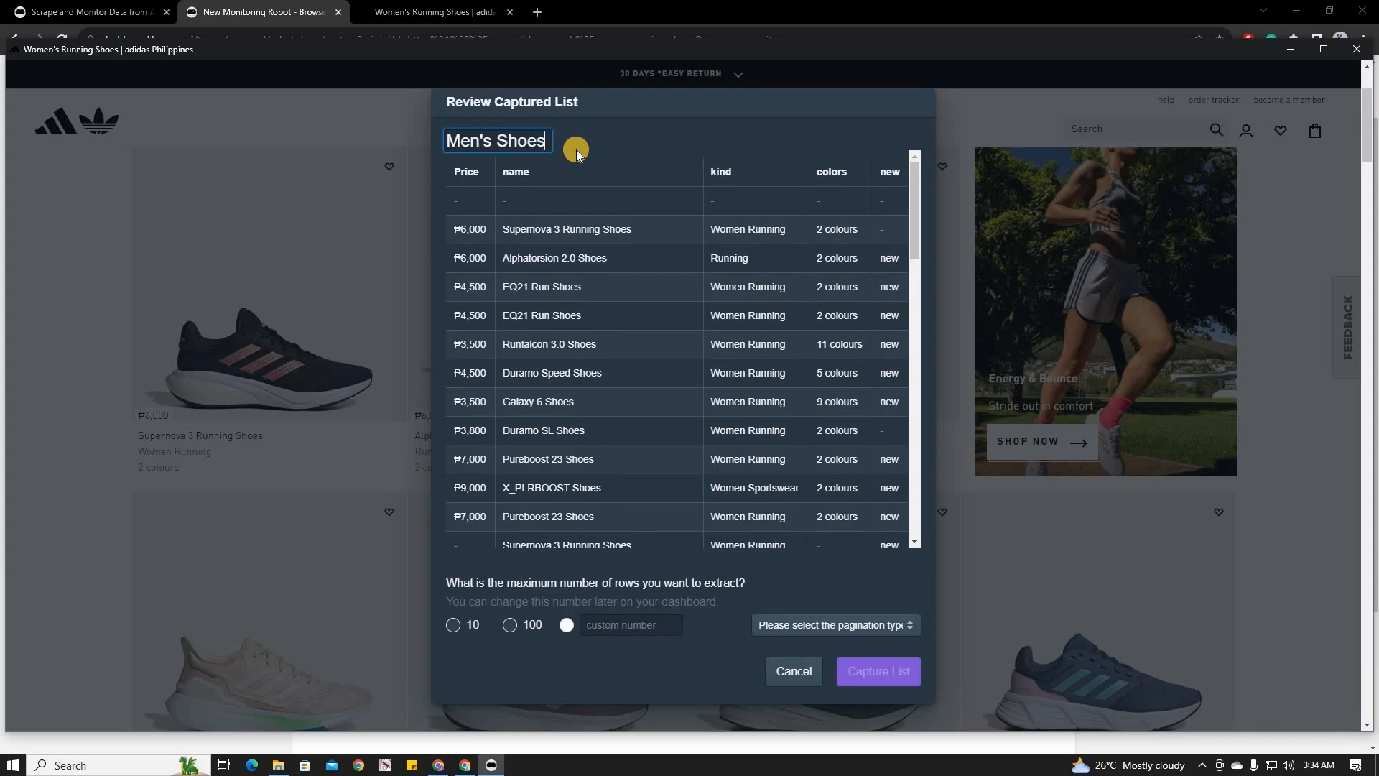
# - Capture the list with a maximum of 100 rows and click-on-next pagination, using the NEXT link below the products
pyautogui.scroll(-2, 569, 387)
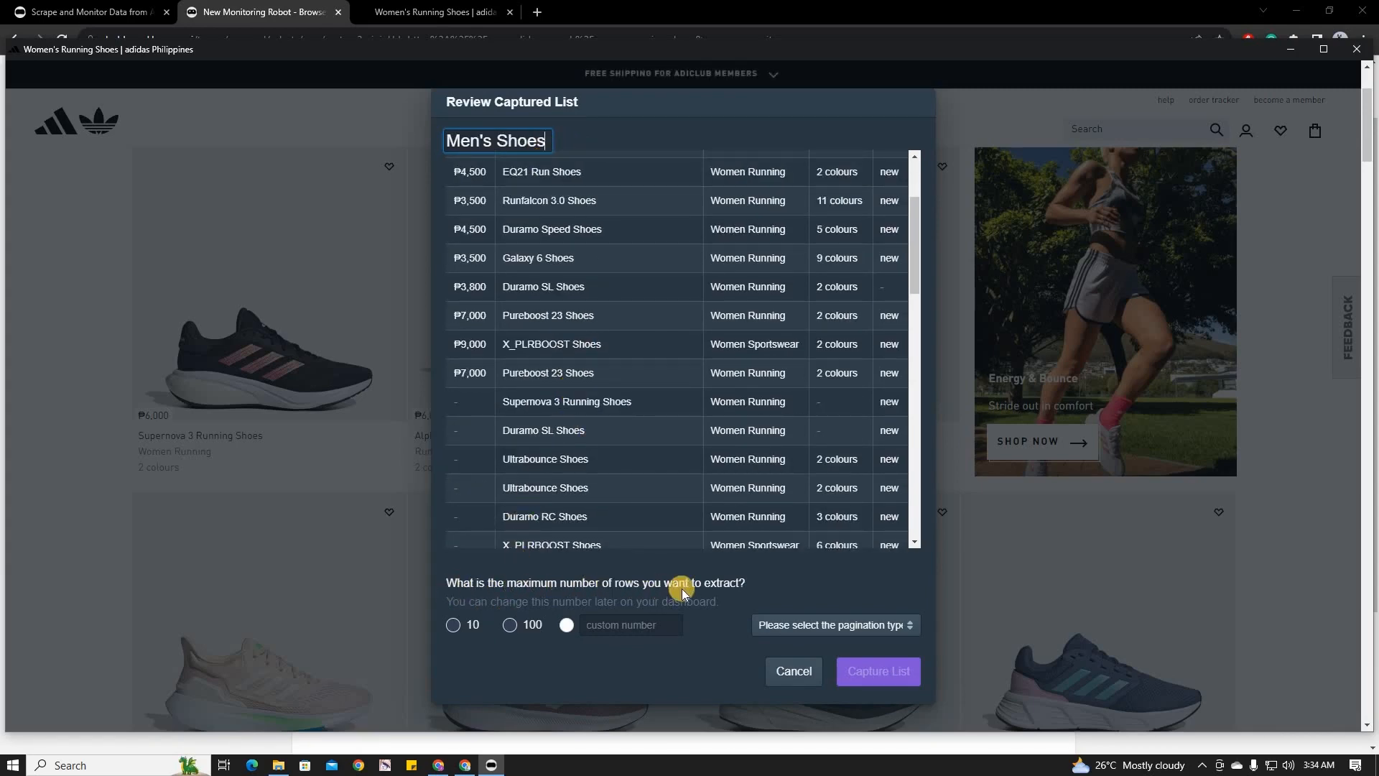
pyautogui.click(510, 624)
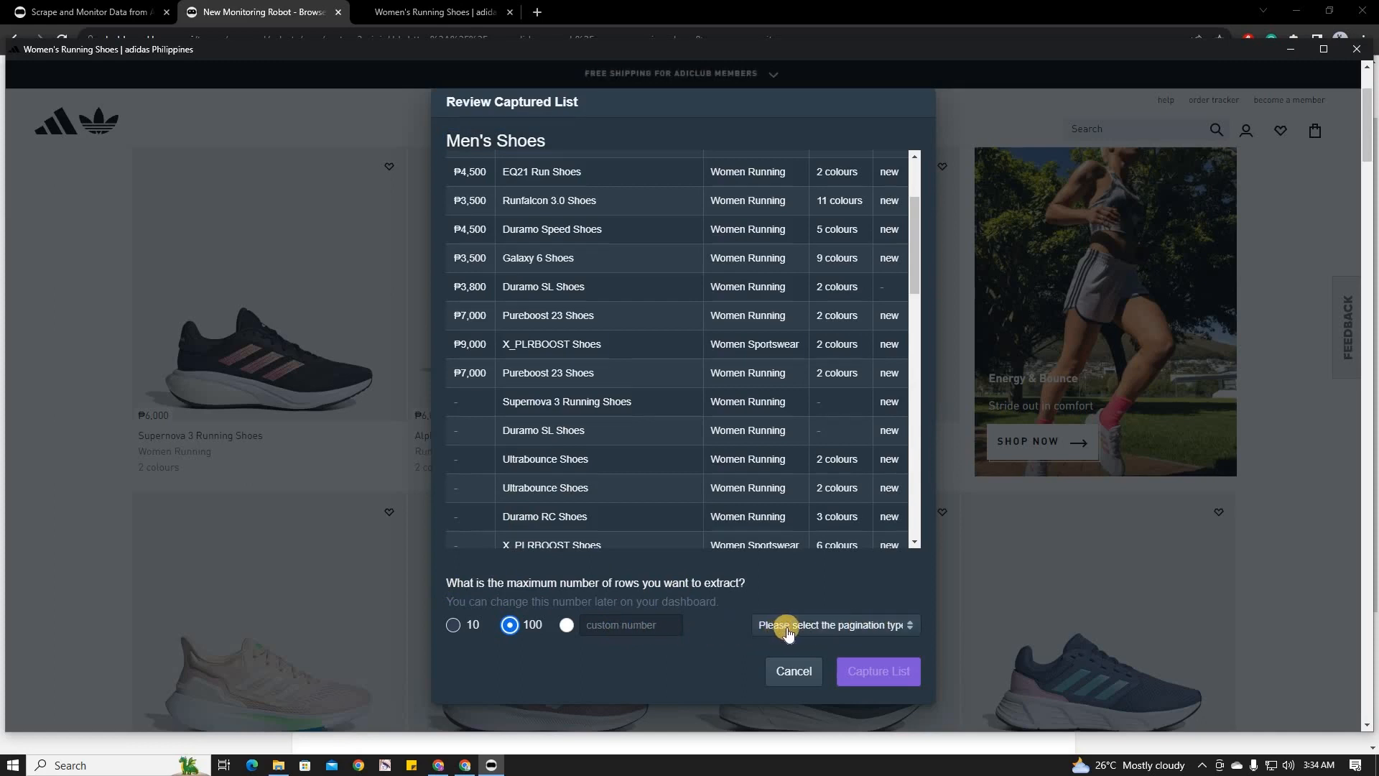
pyautogui.click(903, 632)
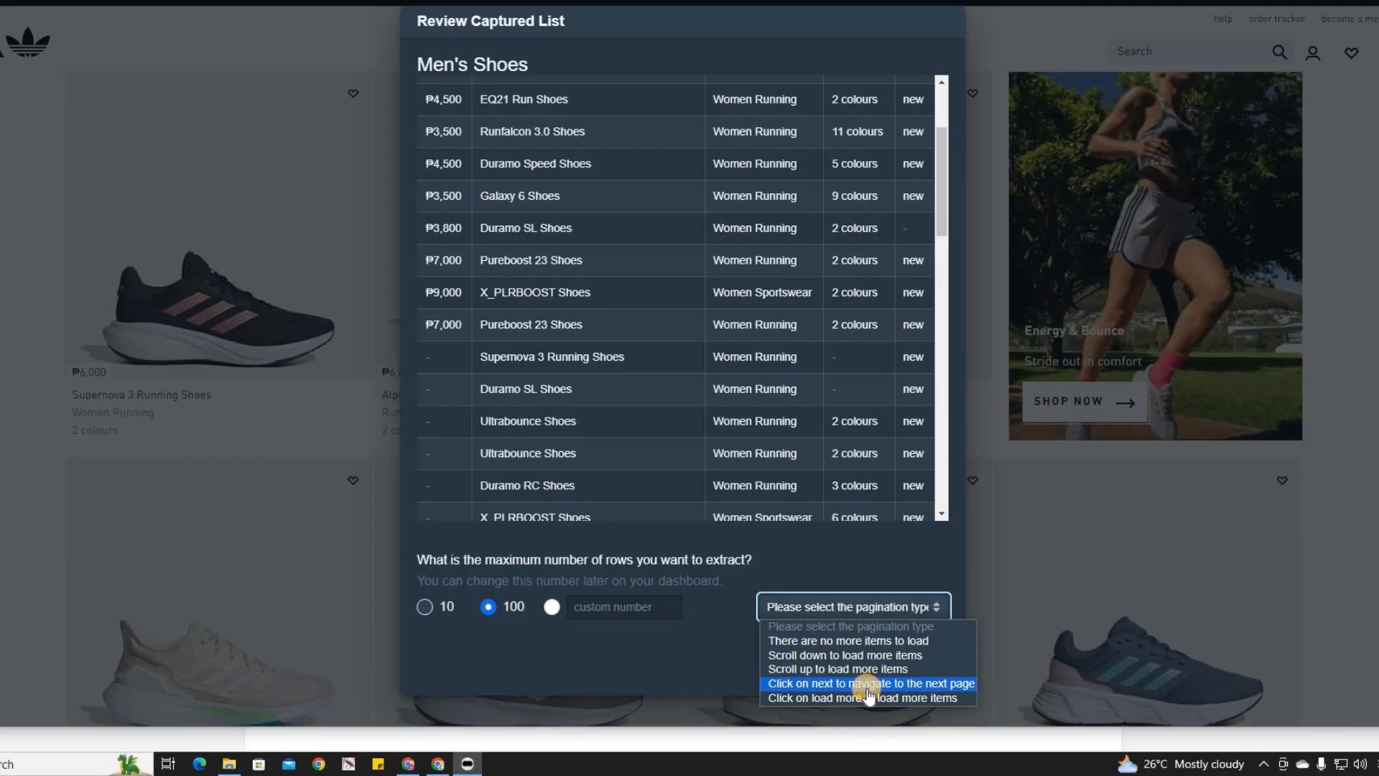
pyautogui.click(948, 643)
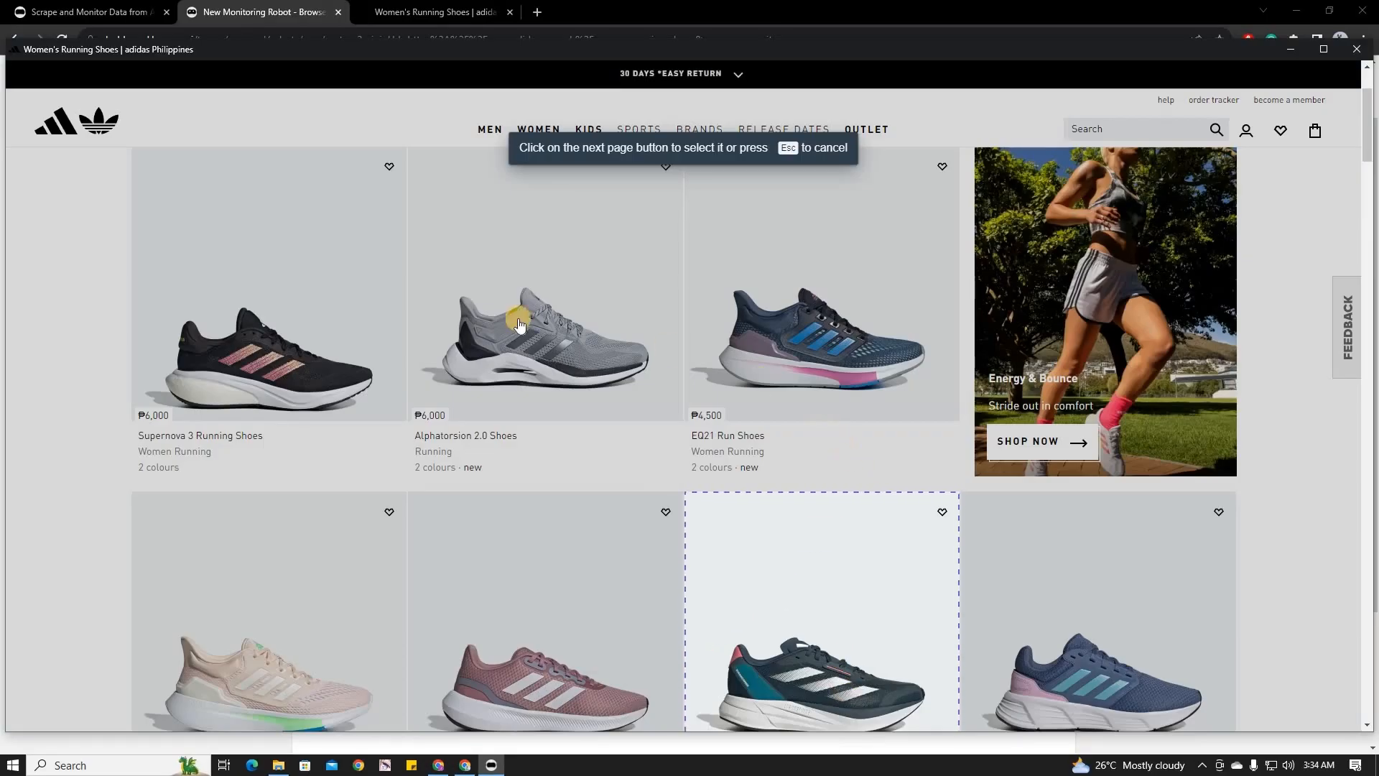
pyautogui.scroll(-15, 702, 615)
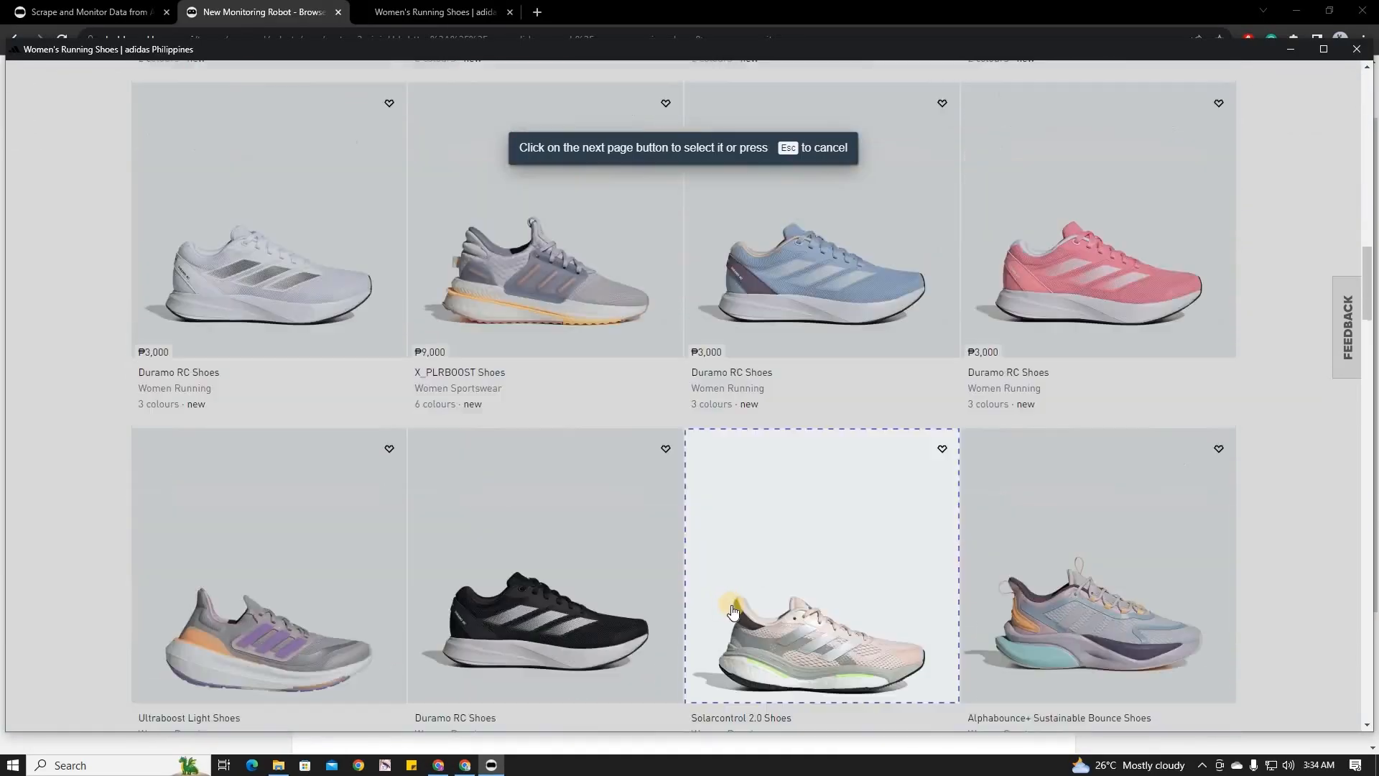
pyautogui.scroll(-10, 738, 612)
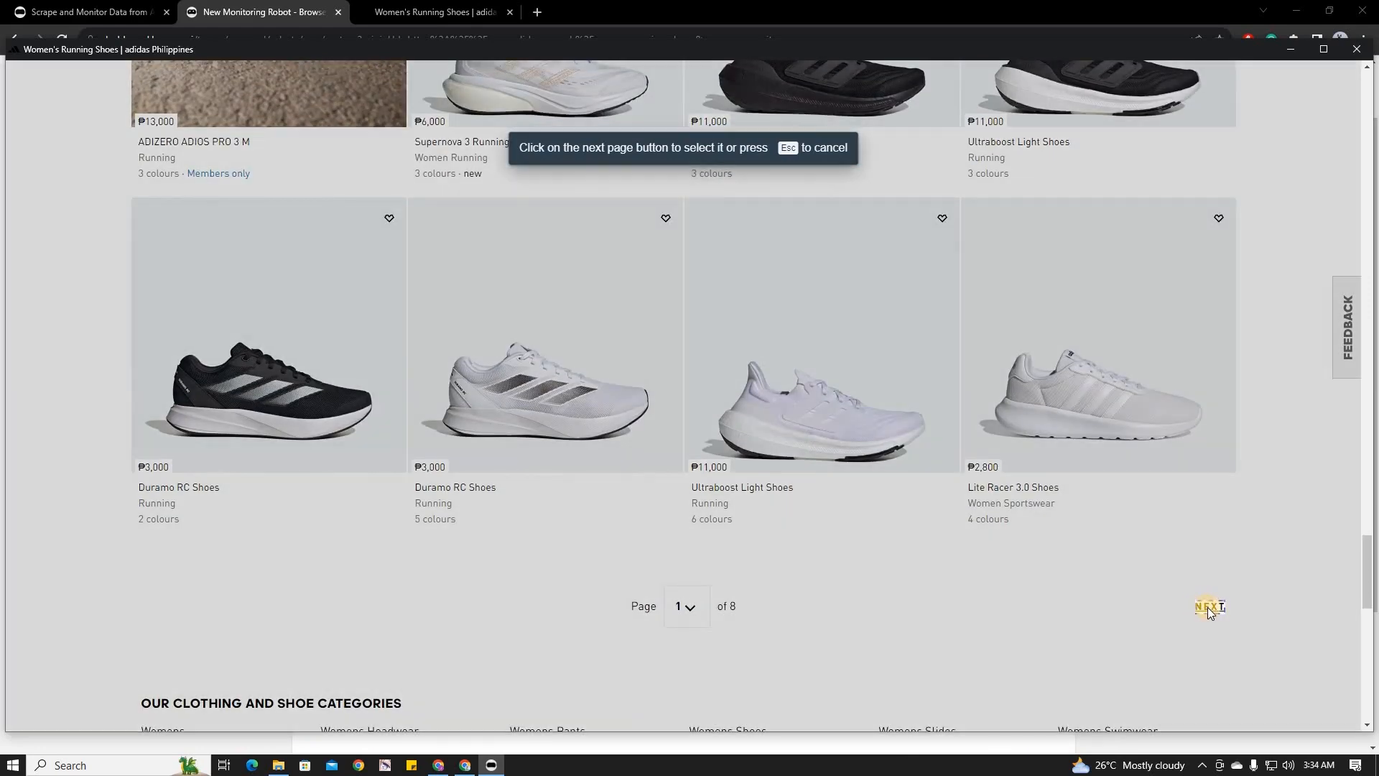
pyautogui.click(1209, 608)
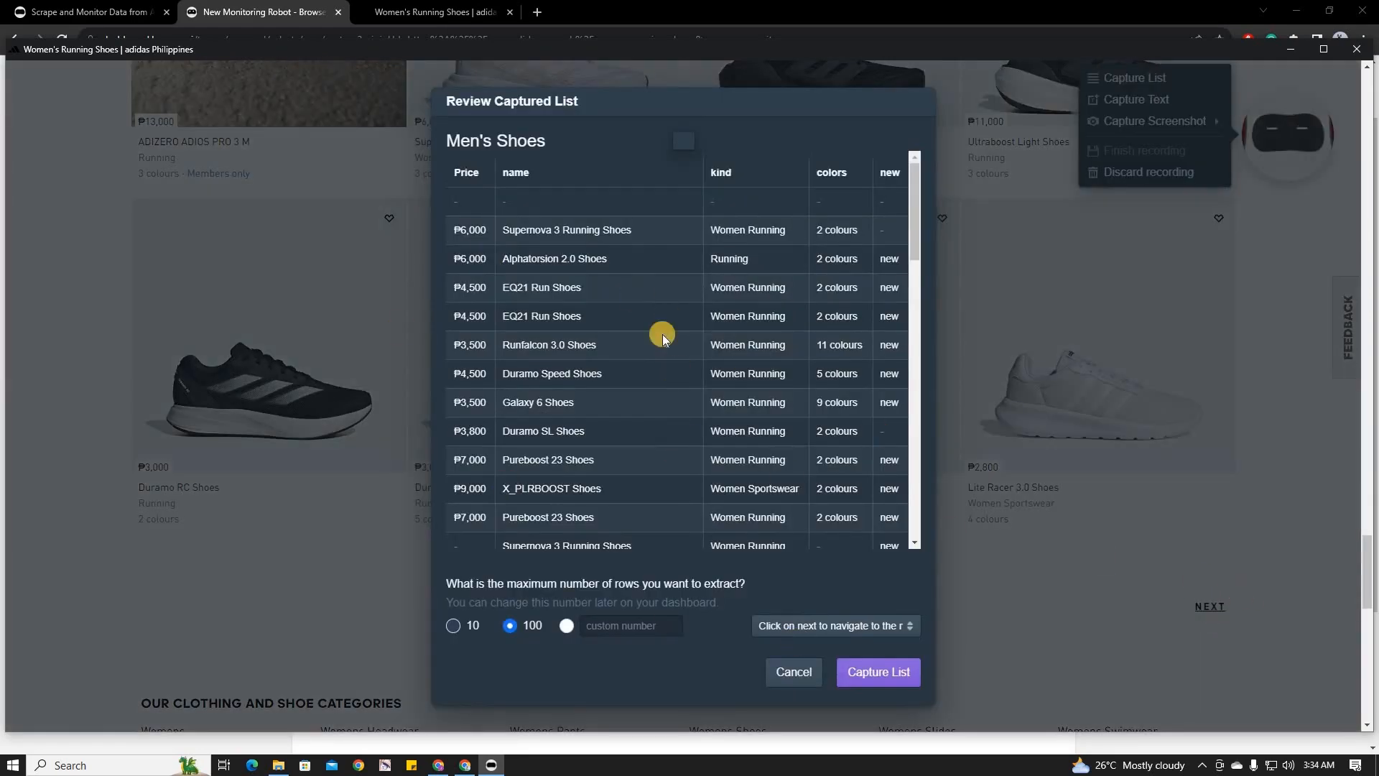
pyautogui.click(885, 675)
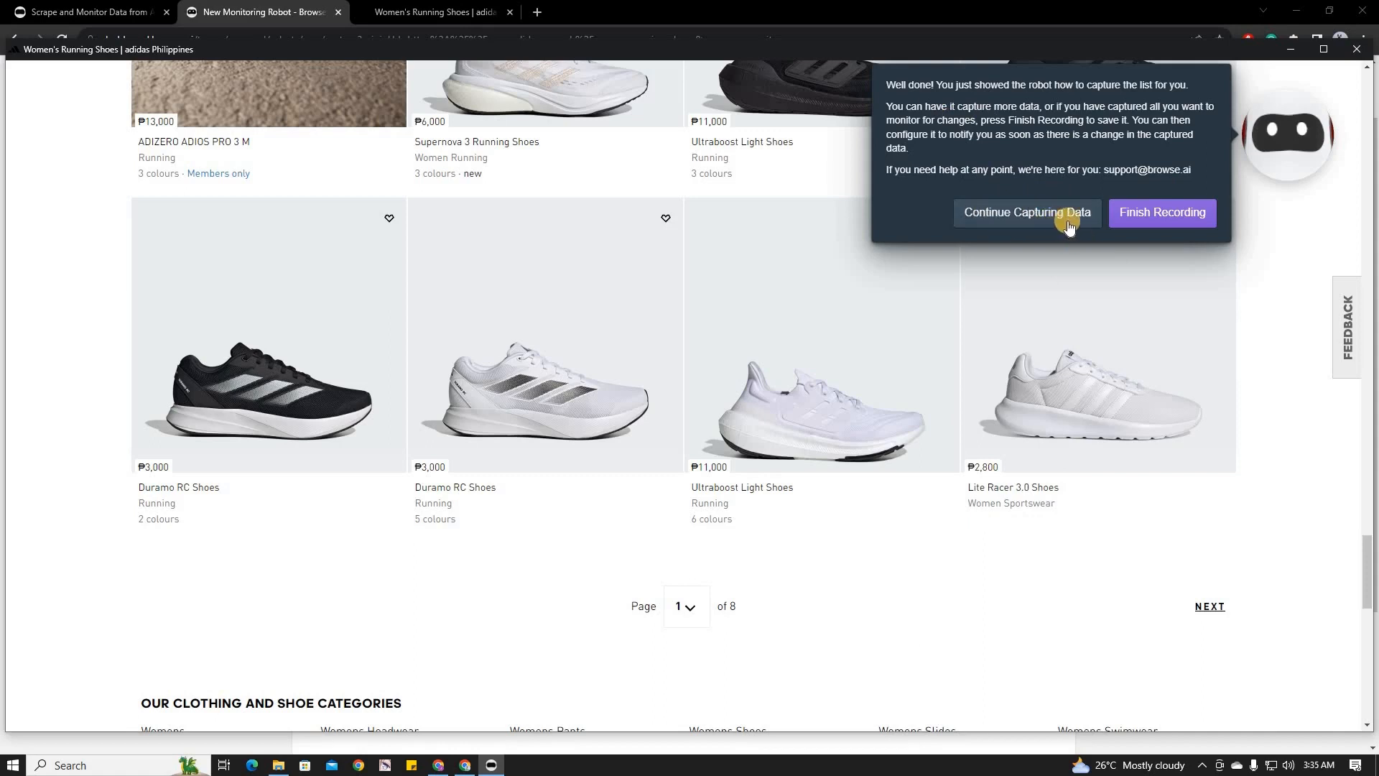
# - Finish the recording and save the robot under the name "Monitor Women's Running Shoes | adidas Philippines"
pyautogui.click(1152, 214)
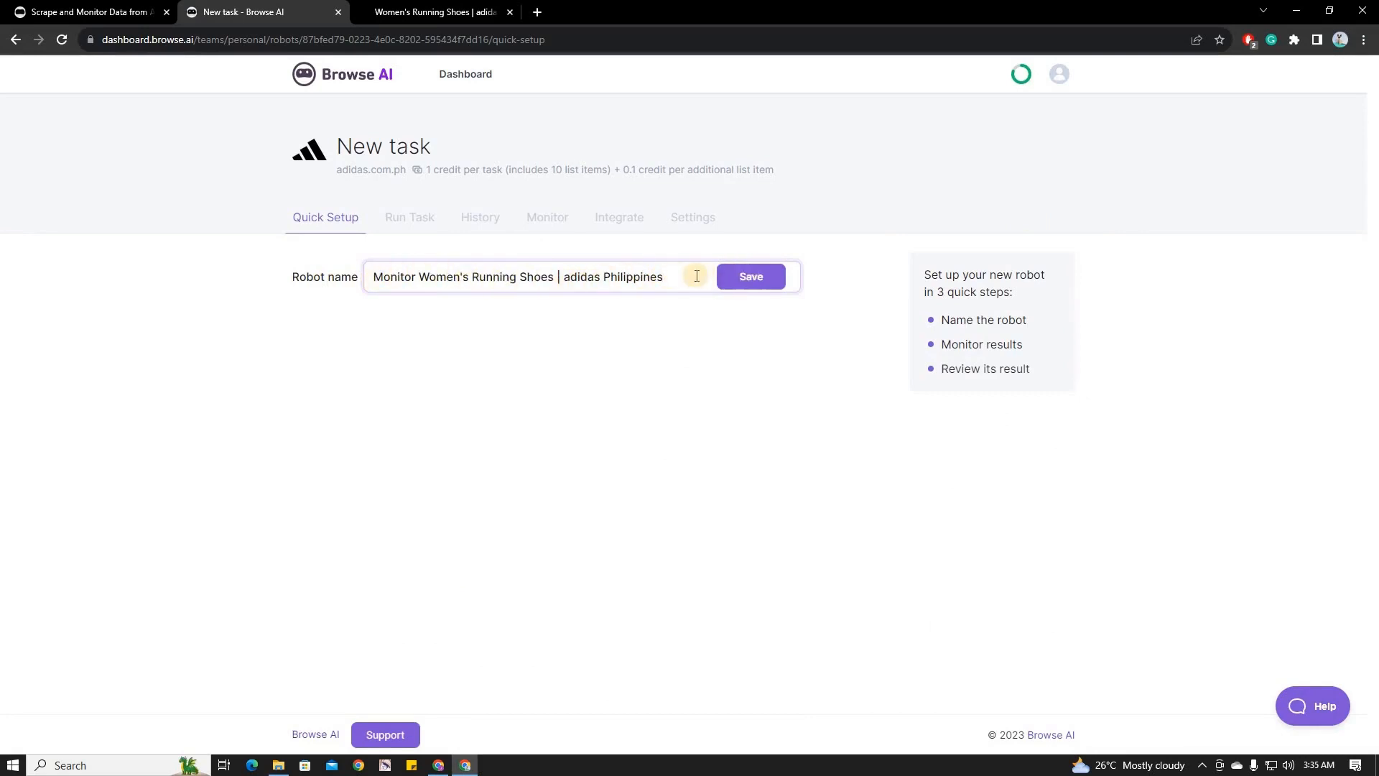
pyautogui.click(751, 286)
pyautogui.click(775, 277)
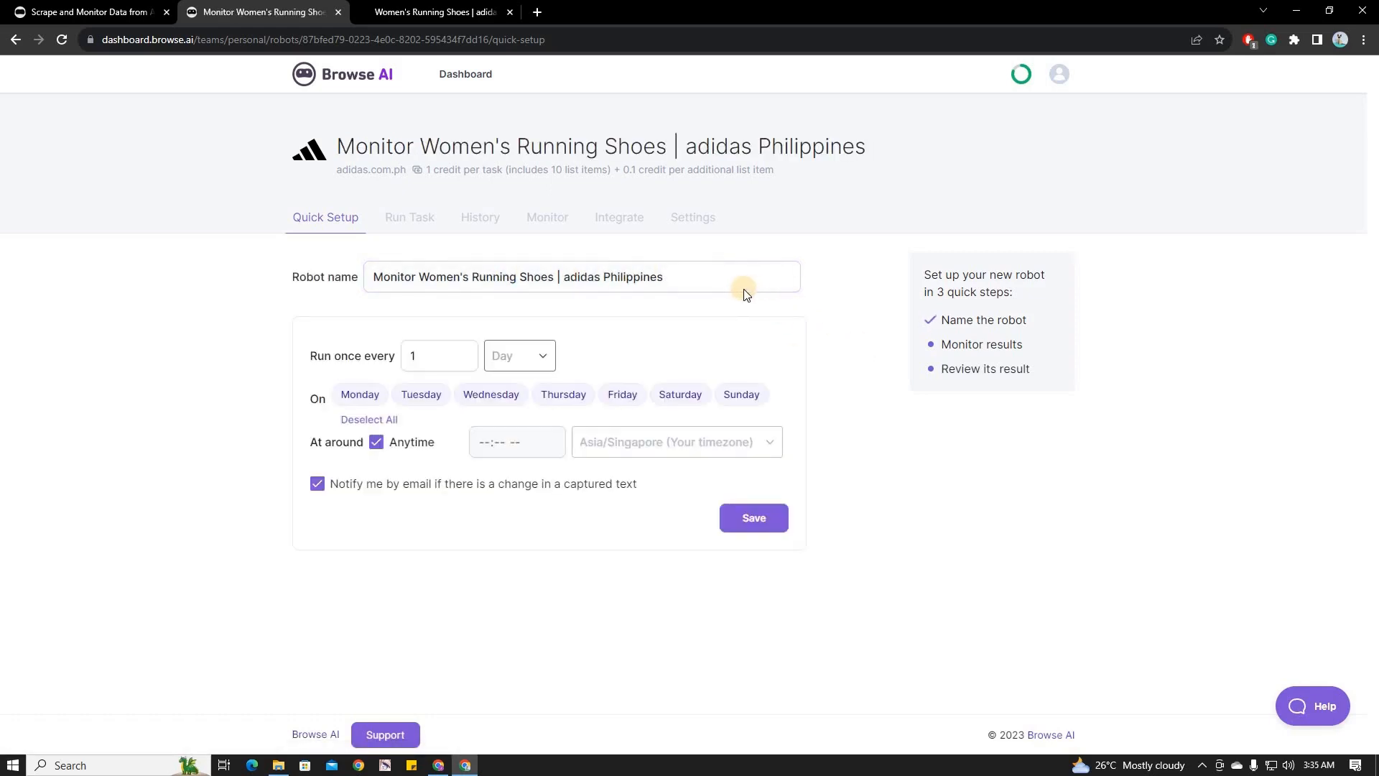
# - Schedule the robot's monitor to run once every 1 day and save the monitoring settings
pyautogui.click(532, 360)
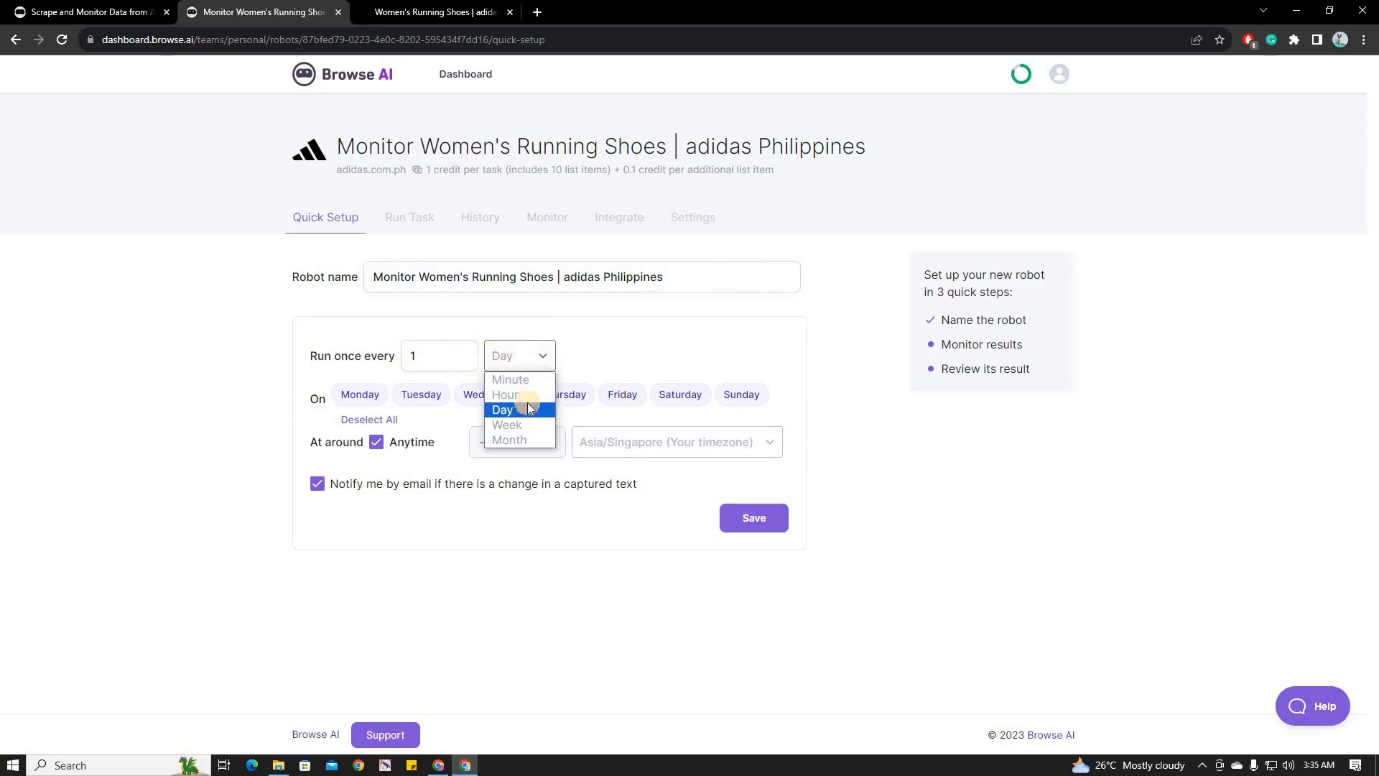
pyautogui.click(527, 404)
pyautogui.click(464, 352)
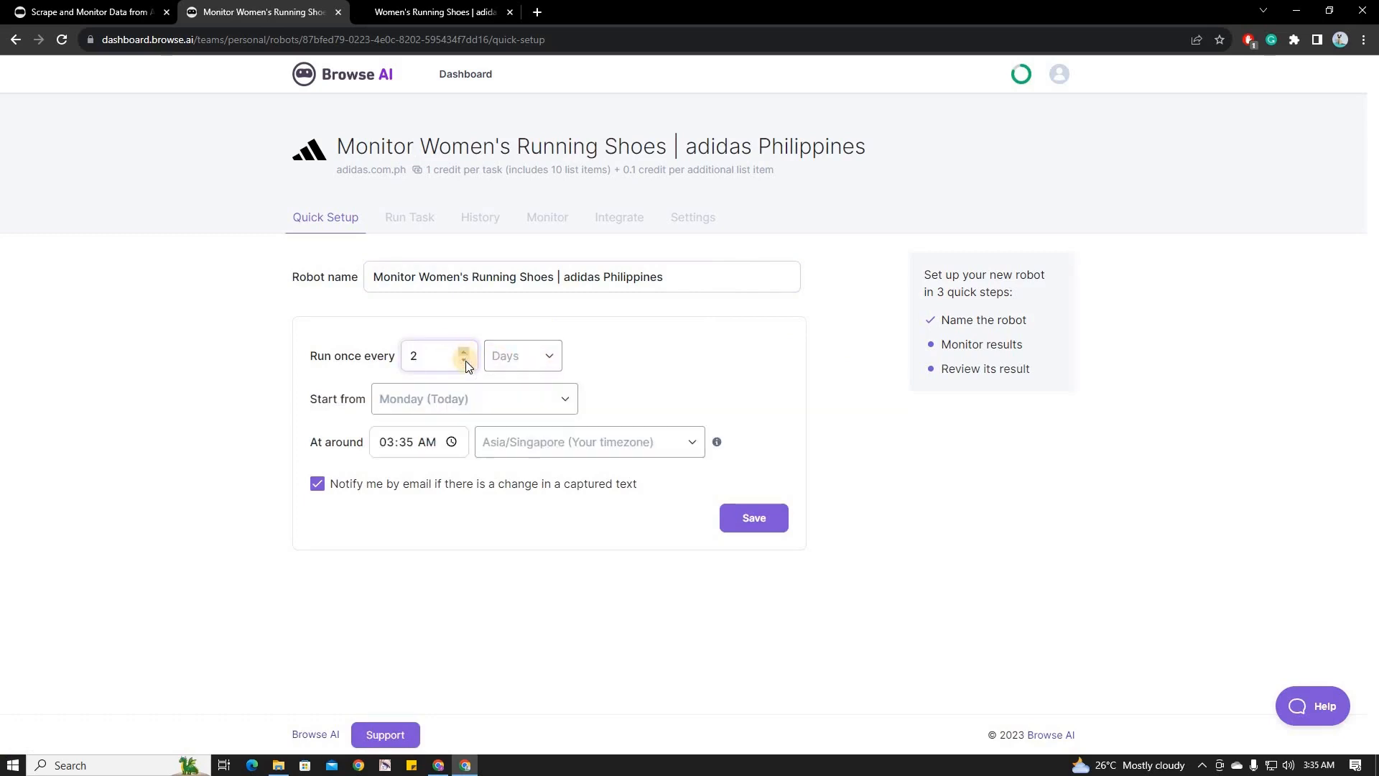
pyautogui.click(465, 360)
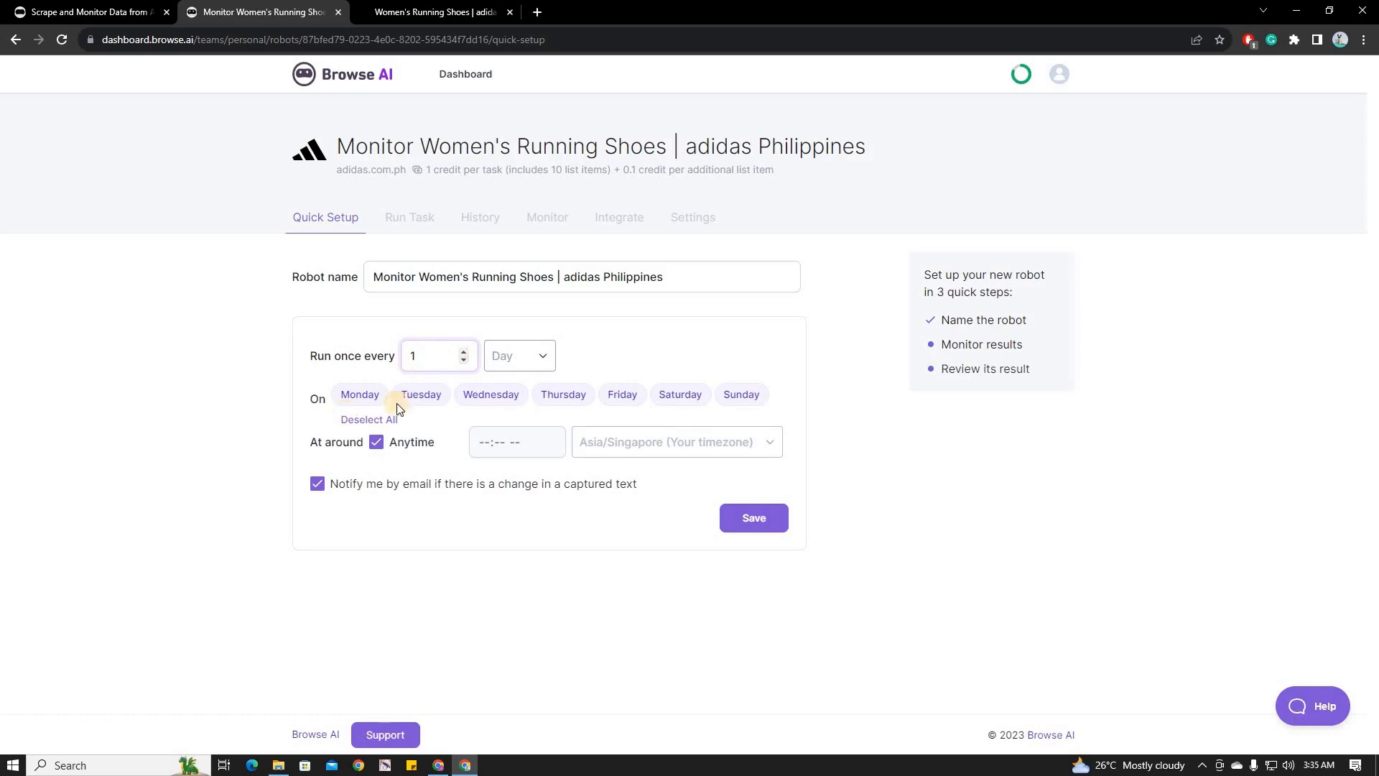
pyautogui.click(732, 517)
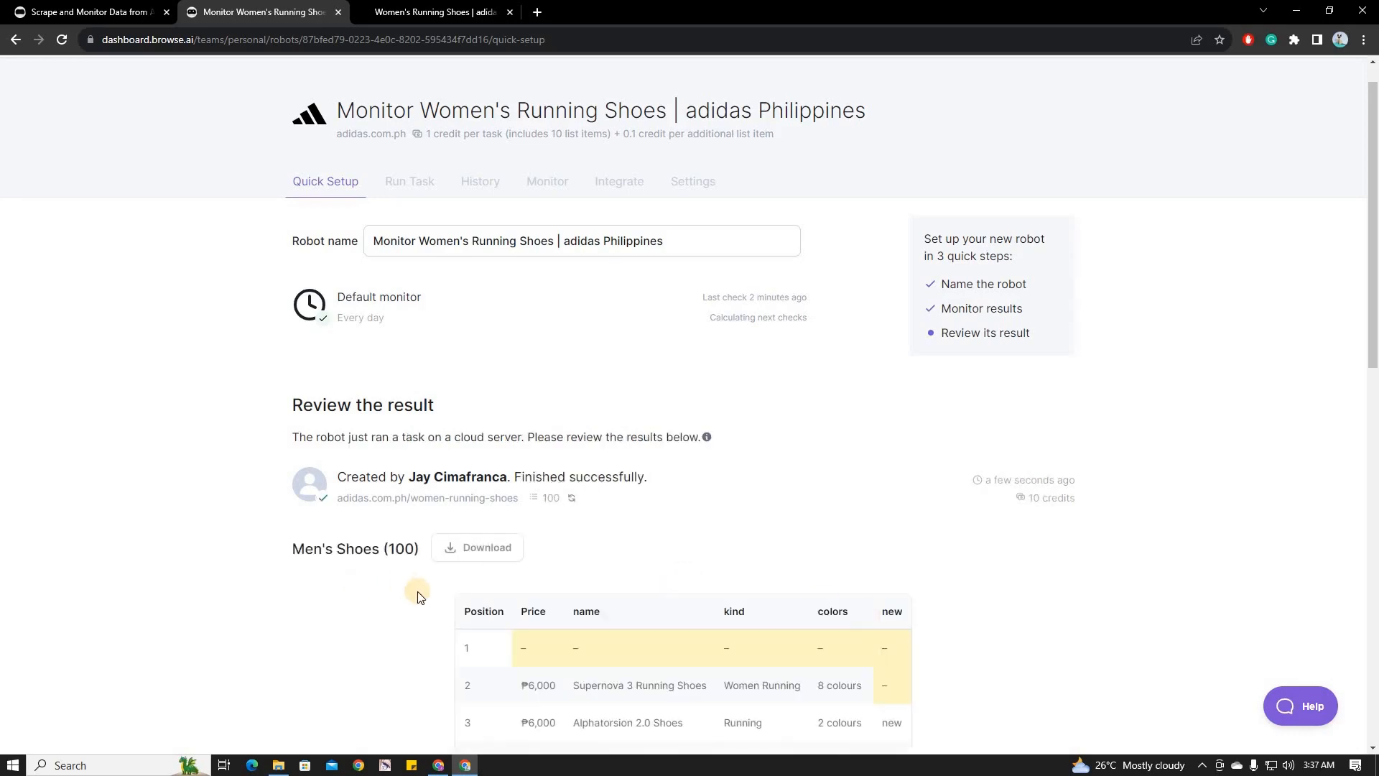
# - Review the captured Men's Shoes rows and the final screen, and approve the results as looking good
pyautogui.scroll(-8, 418, 596)
pyautogui.click(655, 452)
pyautogui.scroll(-14, 644, 329)
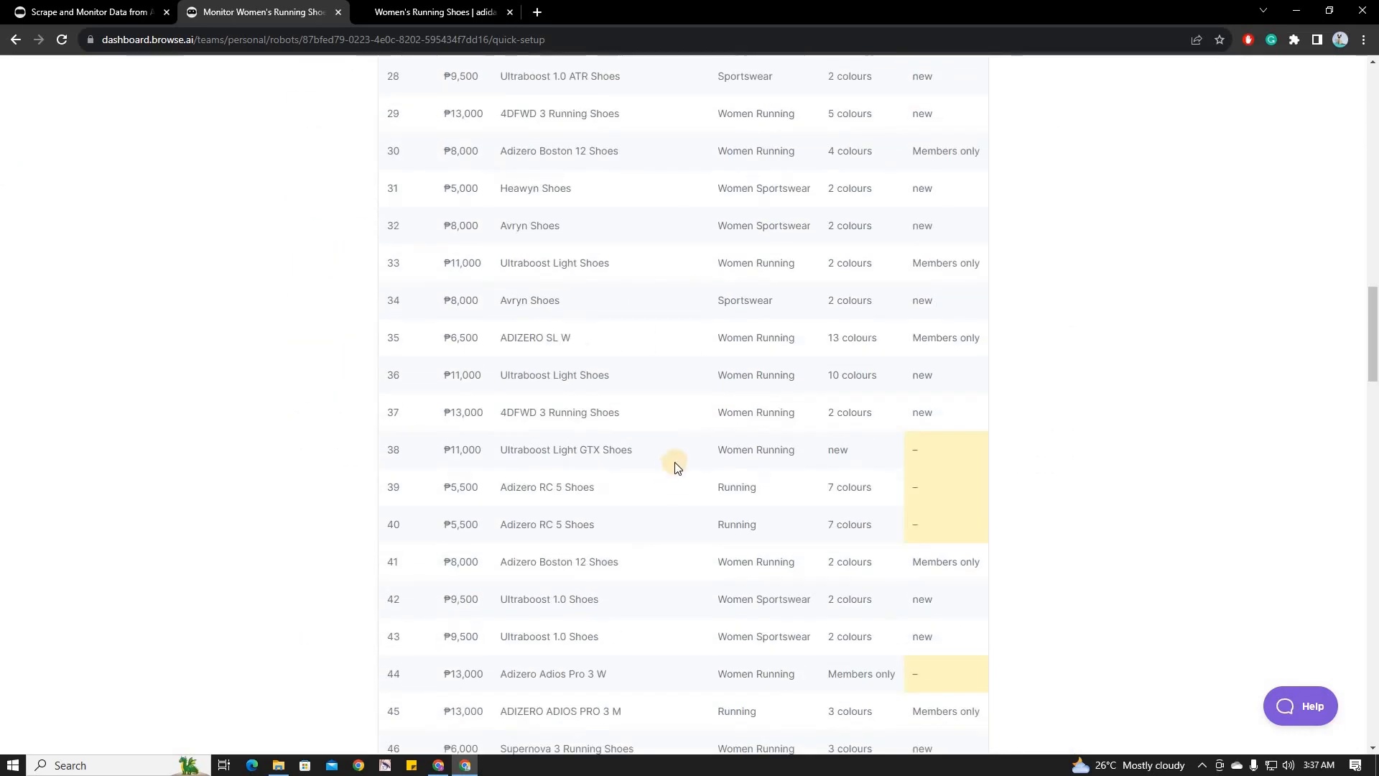
pyautogui.scroll(-20, 674, 466)
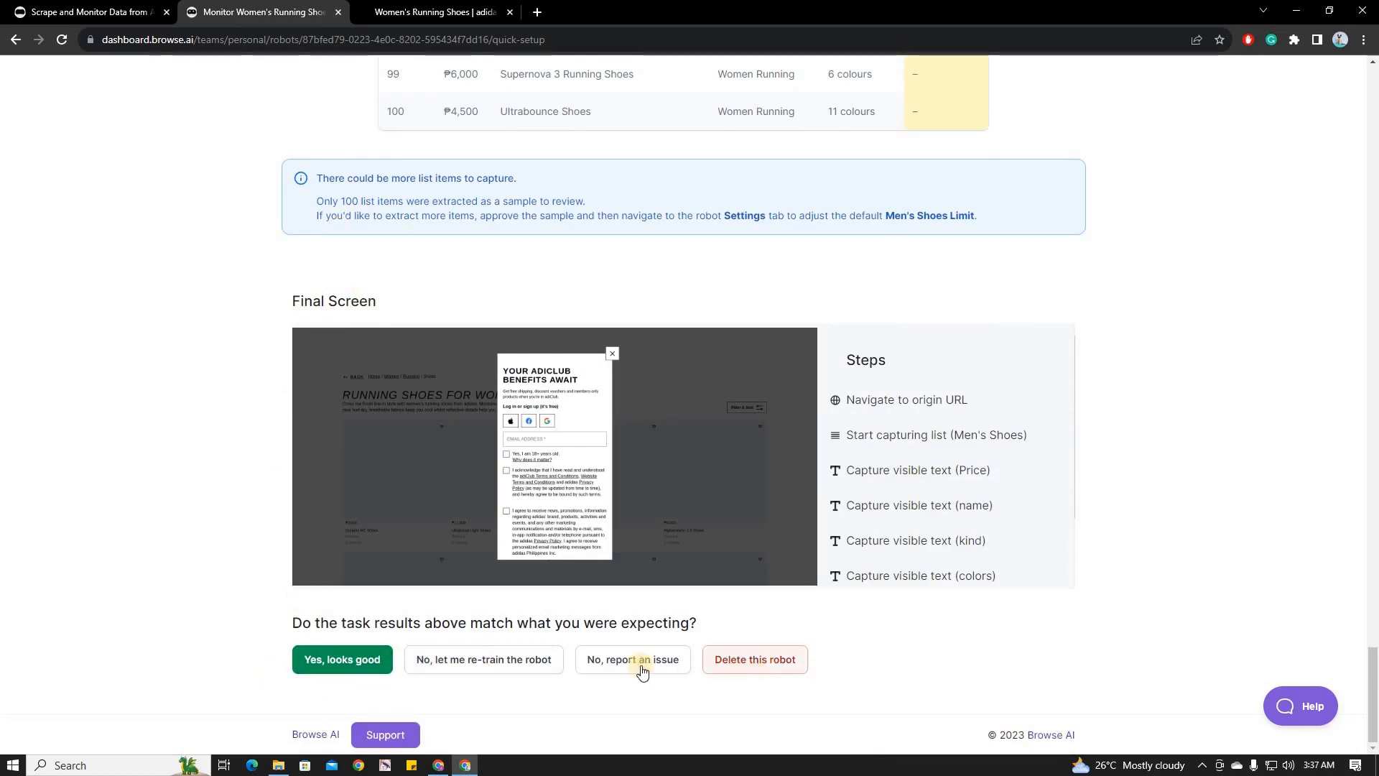
pyautogui.click(365, 665)
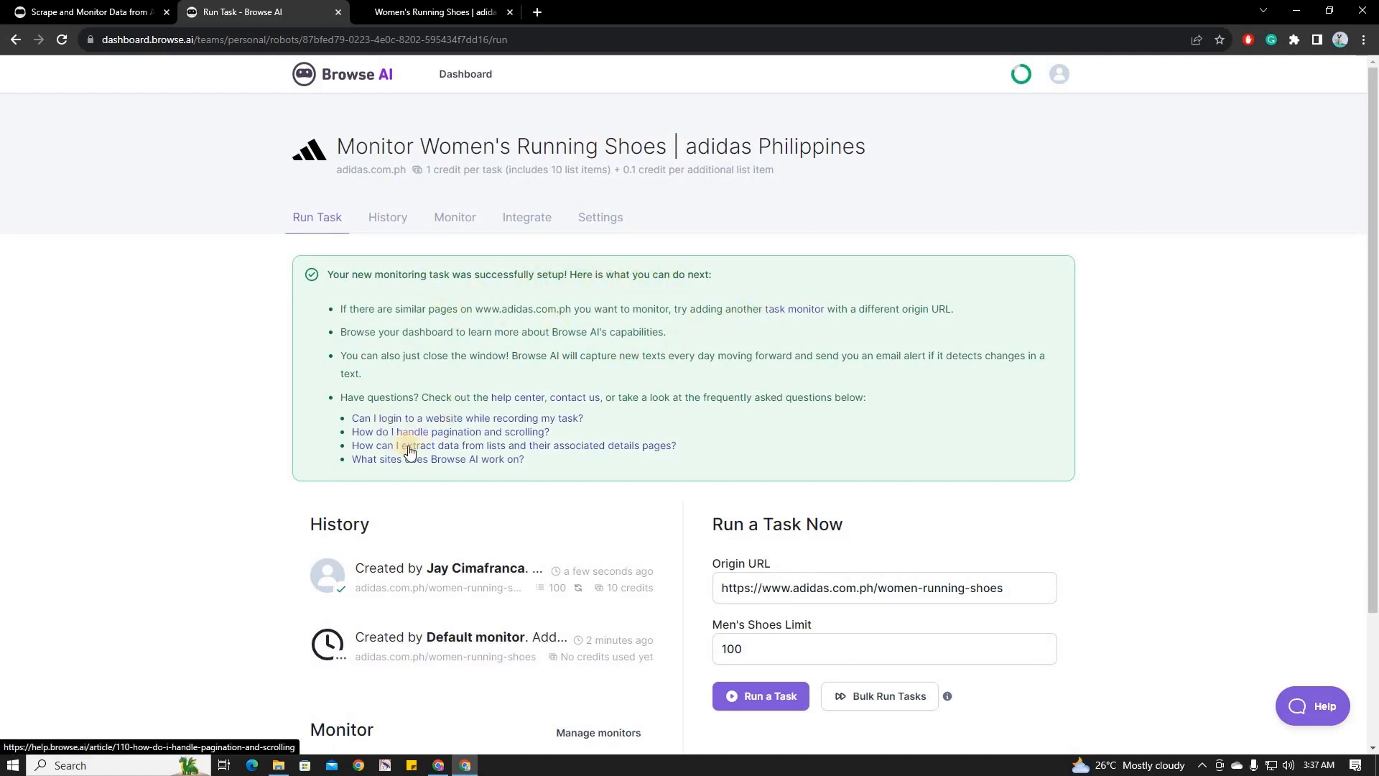
# - Look over the robot's task history, monitor and run options, and return to the dashboard
pyautogui.scroll(-1, 760, 533)
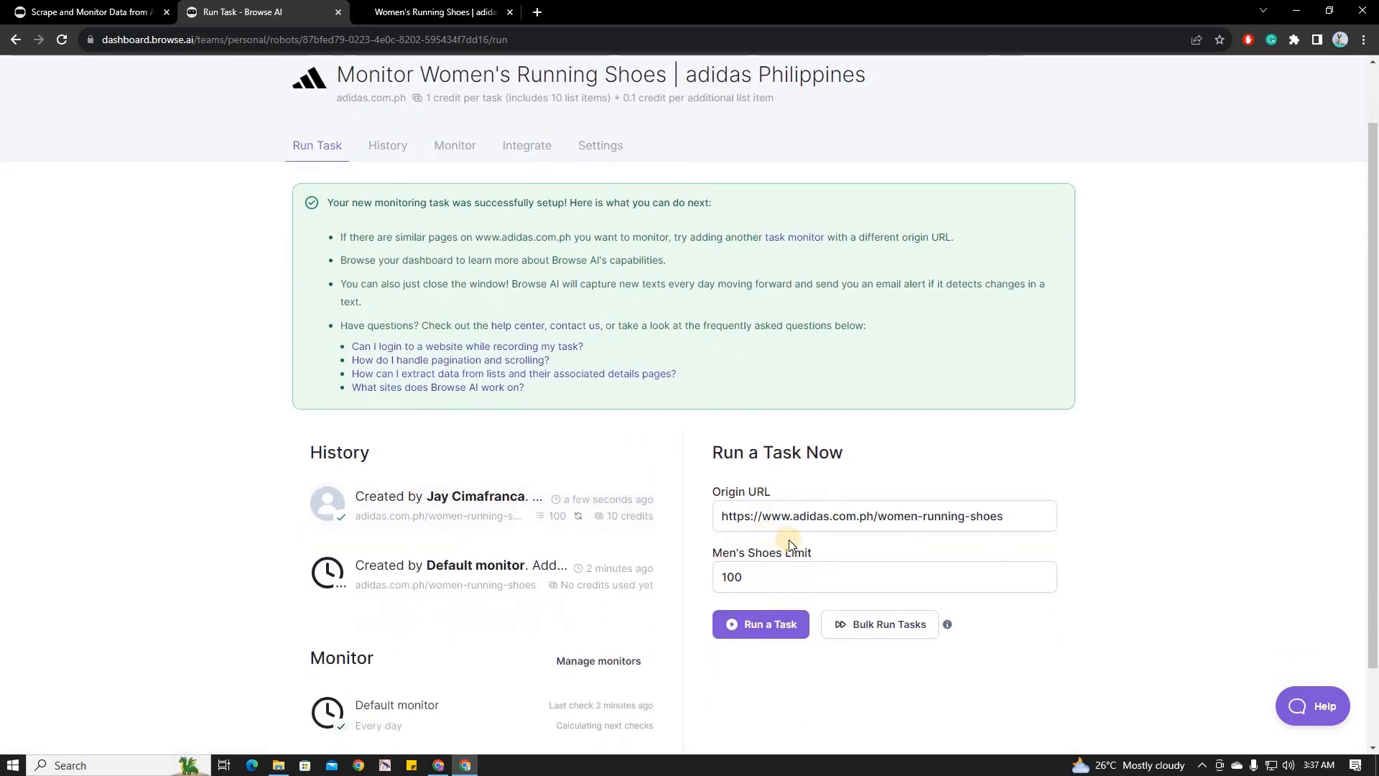
pyautogui.scroll(-2, 690, 463)
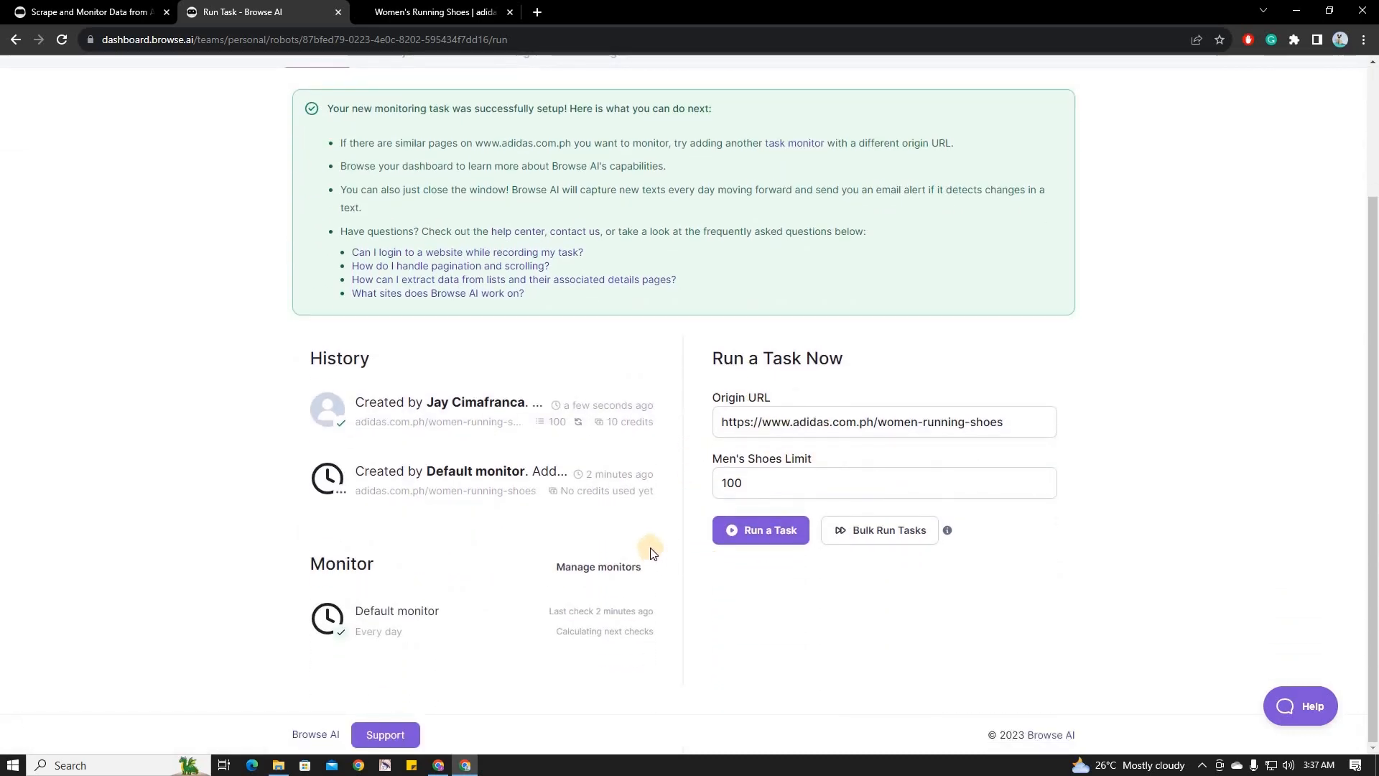
pyautogui.scroll(2, 659, 535)
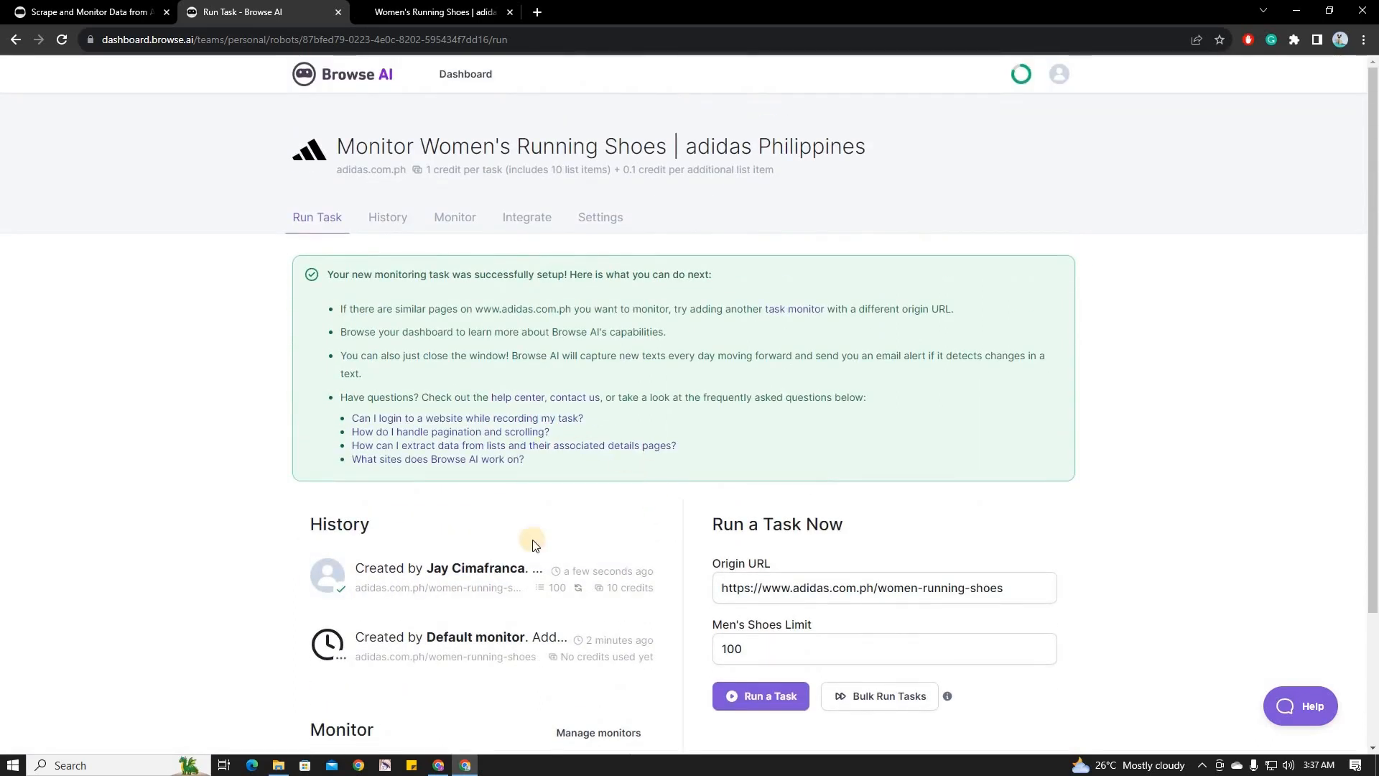
pyautogui.click(466, 76)
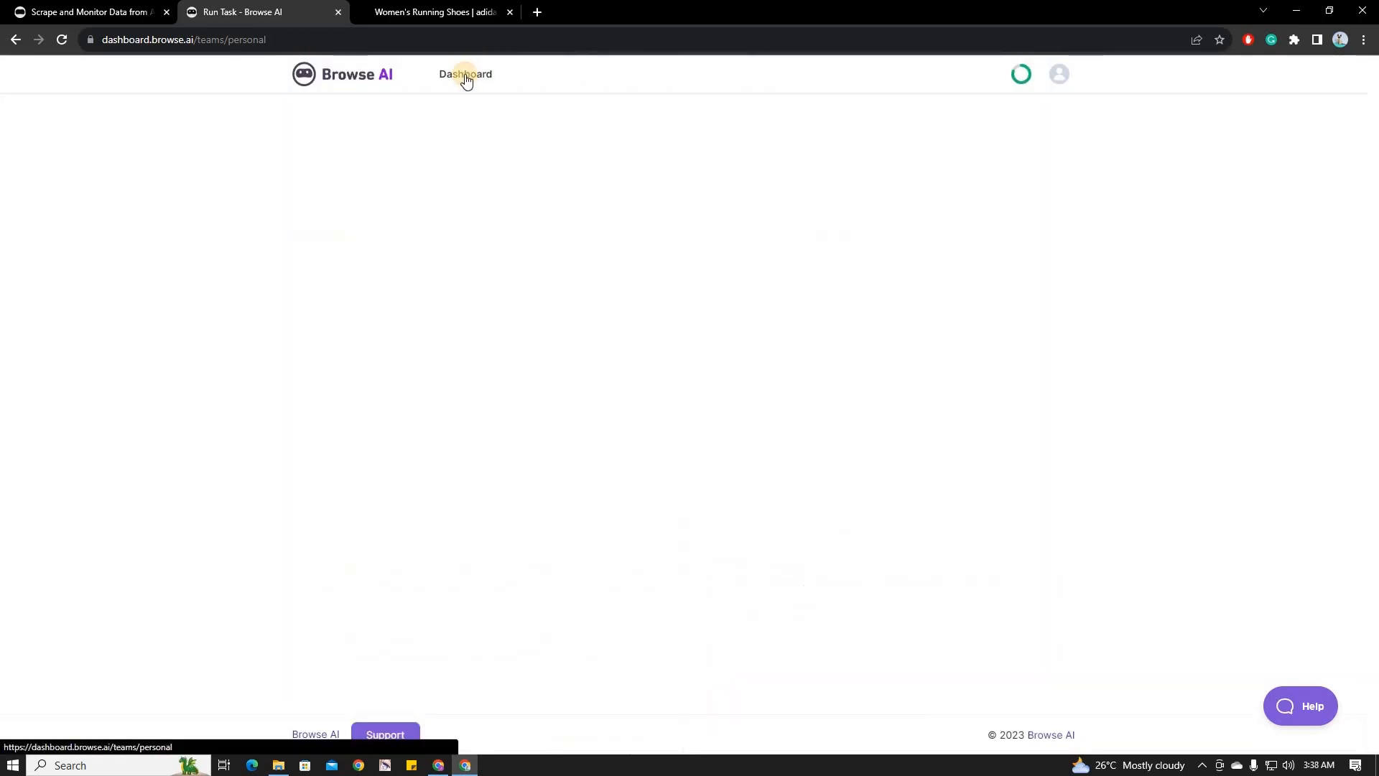